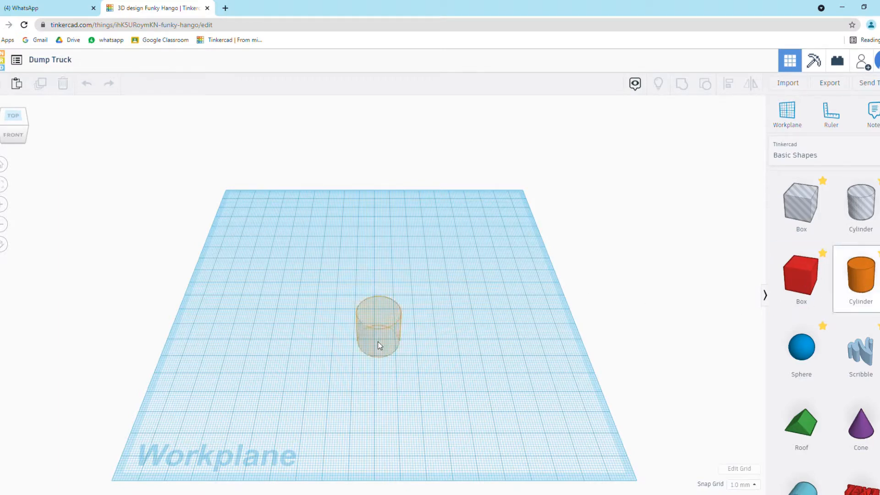
# - Place a cylinder near the middle of the workplane and rotate it to lie on its side
pyautogui.click(384, 294)
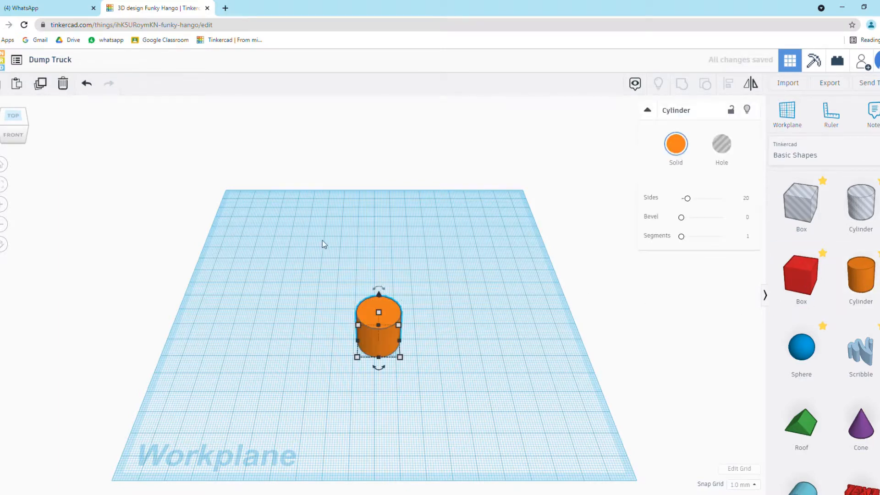
pyautogui.moveTo(349, 330); pyautogui.dragTo(397, 312)
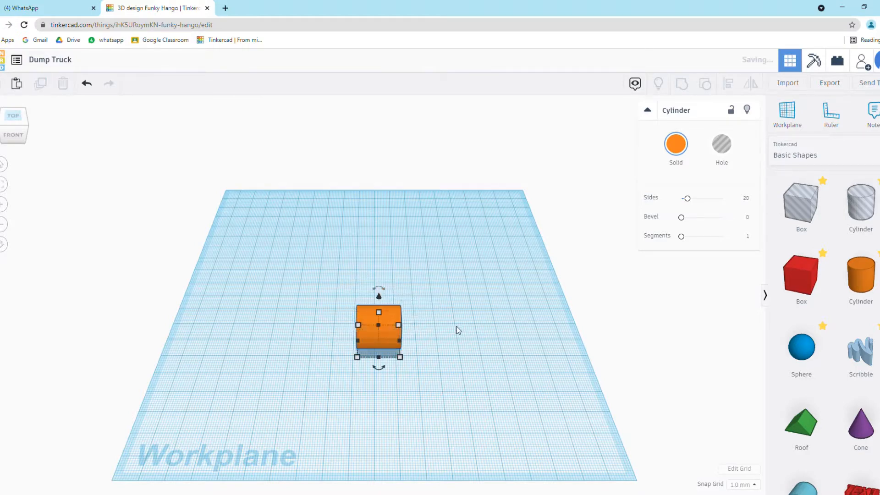
pyautogui.click(458, 330)
pyautogui.moveTo(457, 329); pyautogui.dragTo(358, 291, button='right')
pyautogui.click(359, 293)
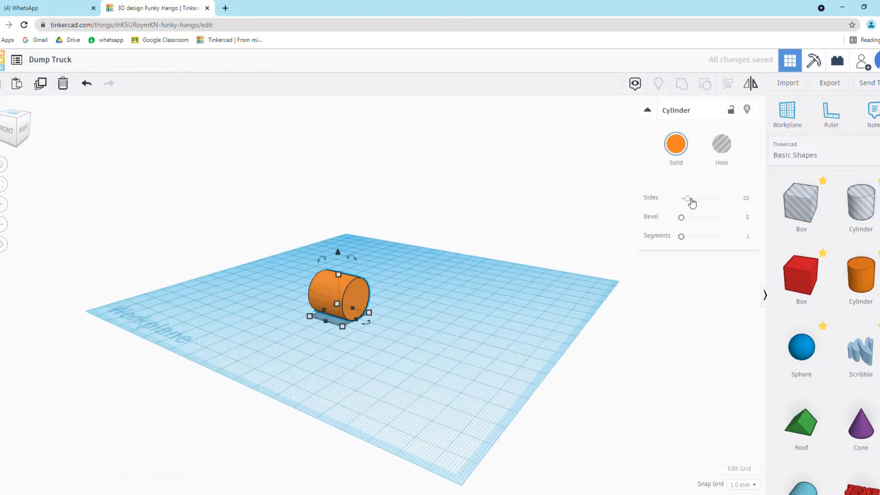
# - Set the cylinder's sides to 64 and its bevel to 2.5
pyautogui.moveTo(687, 199); pyautogui.dragTo(723, 199)
pyautogui.moveTo(622, 230); pyautogui.dragTo(403, 355, button='right')
pyautogui.scroll(3, 448, 362)
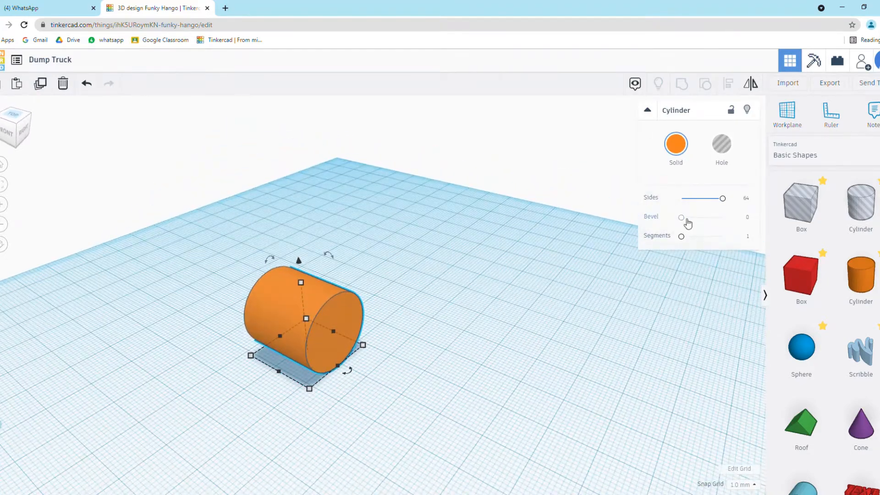
pyautogui.moveTo(665, 272); pyautogui.dragTo(444, 279, button='right')
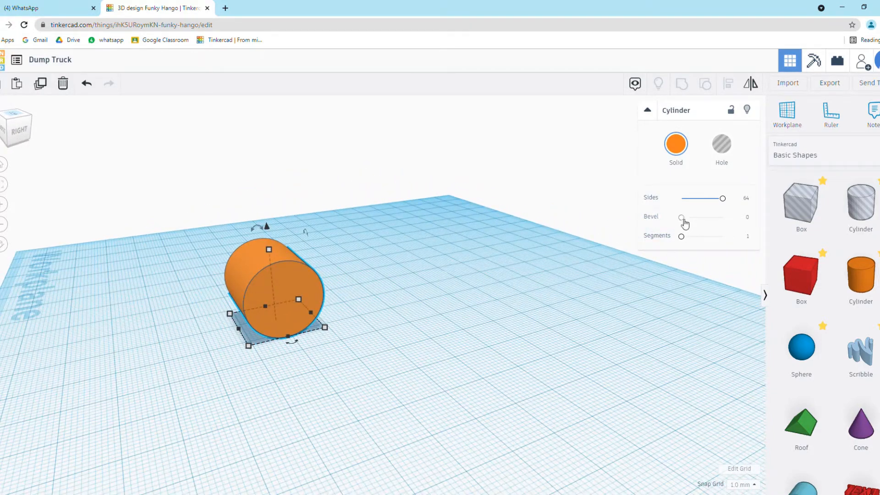
pyautogui.moveTo(503, 312); pyautogui.dragTo(592, 280, button='right')
# - Duplicate the cylinder and make the copy a hole, nudged to overlap one end of the solid cylinder
pyautogui.click(41, 90)
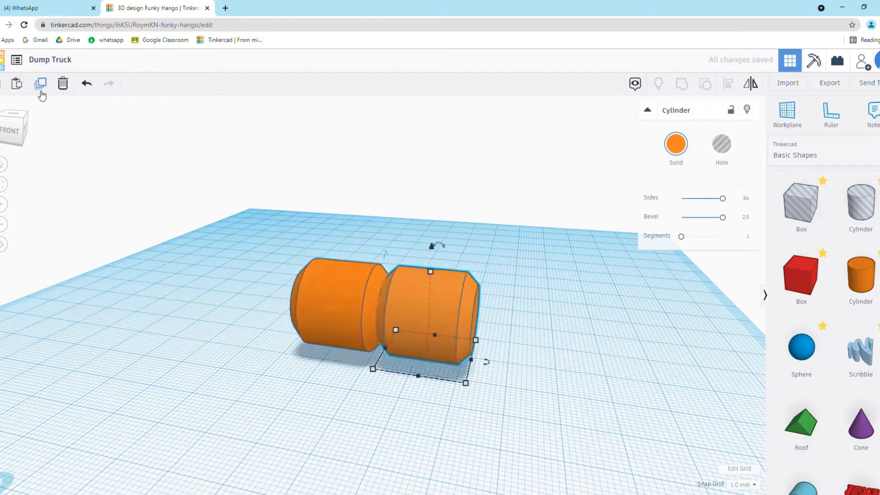
pyautogui.click(722, 144)
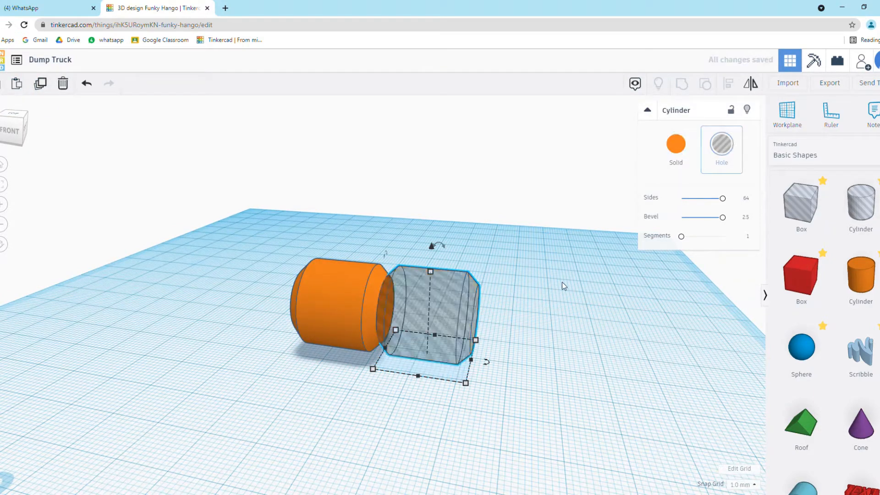
pyautogui.press('Left')
pyautogui.press('Left')
pyautogui.press('Left')
# - Group the solid and hole cylinders to cut a beveled recess into the wheel's end face
pyautogui.moveTo(545, 314); pyautogui.dragTo(579, 313, button='right')
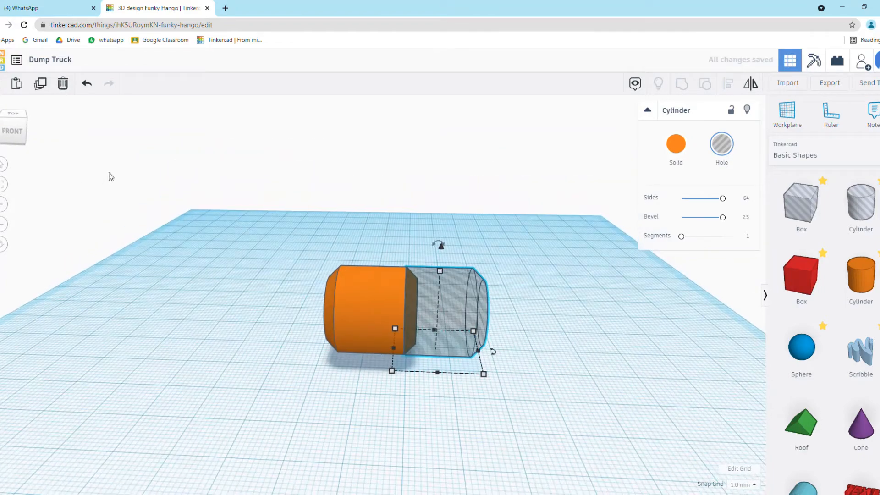
pyautogui.moveTo(243, 173); pyautogui.dragTo(528, 493)
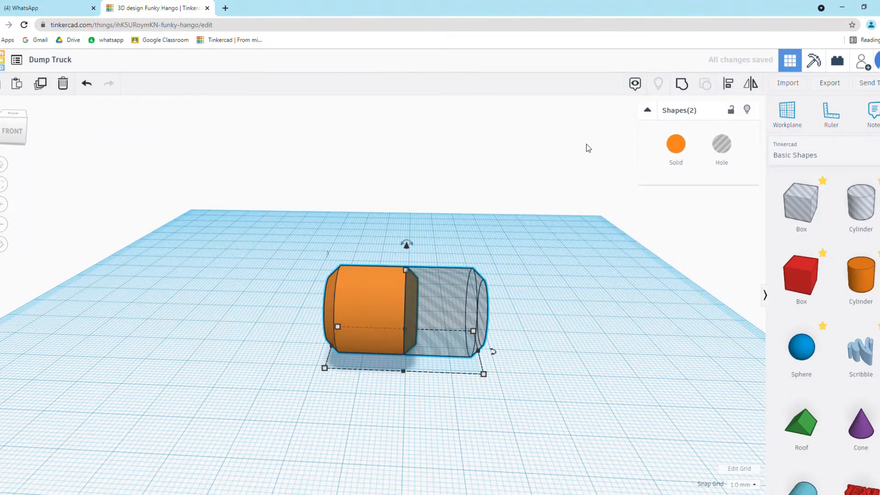
pyautogui.click(682, 83)
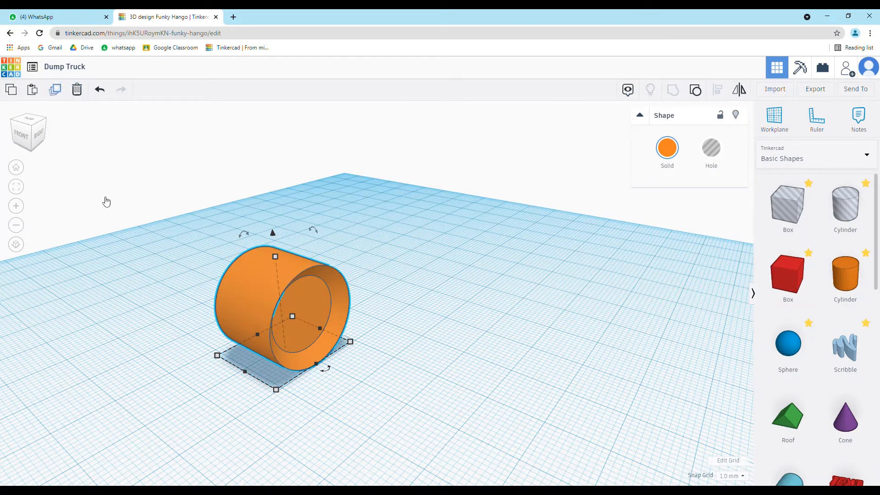
# - Duplicate the recessed wheel and set the copy's width and height to 18 mm
pyautogui.moveTo(276, 389)
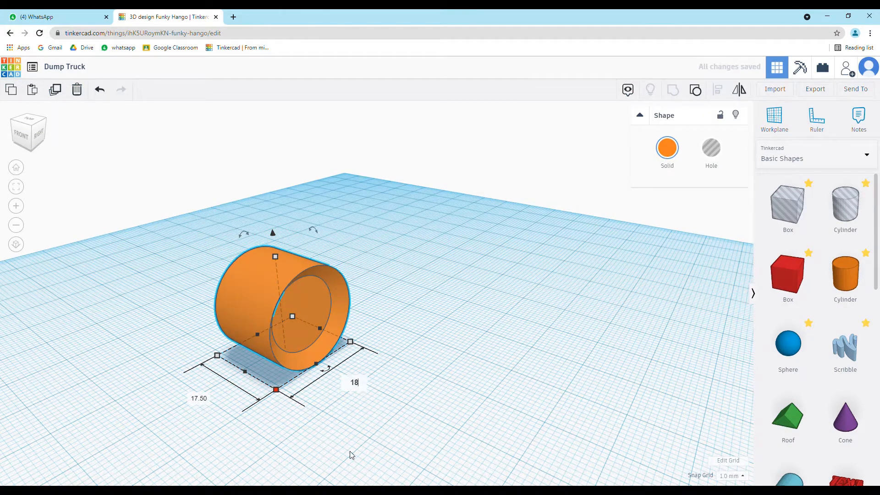
pyautogui.press('Return')
pyautogui.click(334, 302)
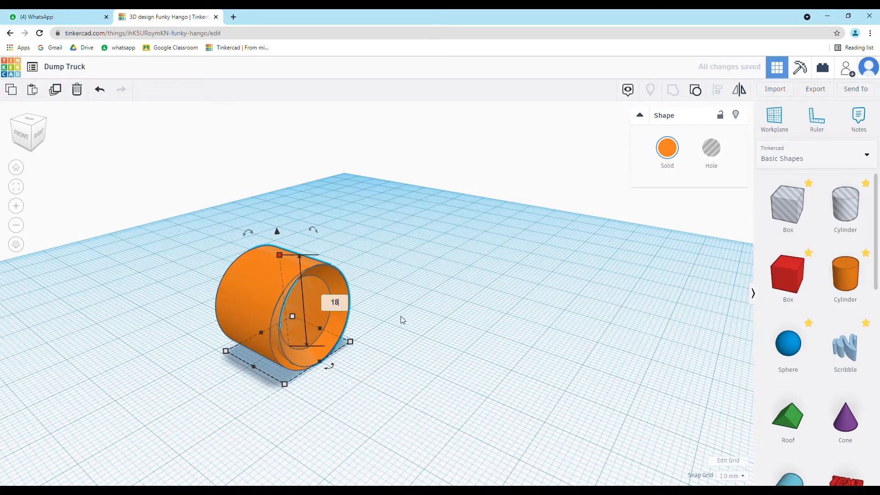
pyautogui.write('18')
pyautogui.press('Return')
# - Align the 18 mm copy centrally inside the outer wheel, both sideways and vertically
pyautogui.moveTo(402, 319); pyautogui.dragTo(309, 301, button='right')
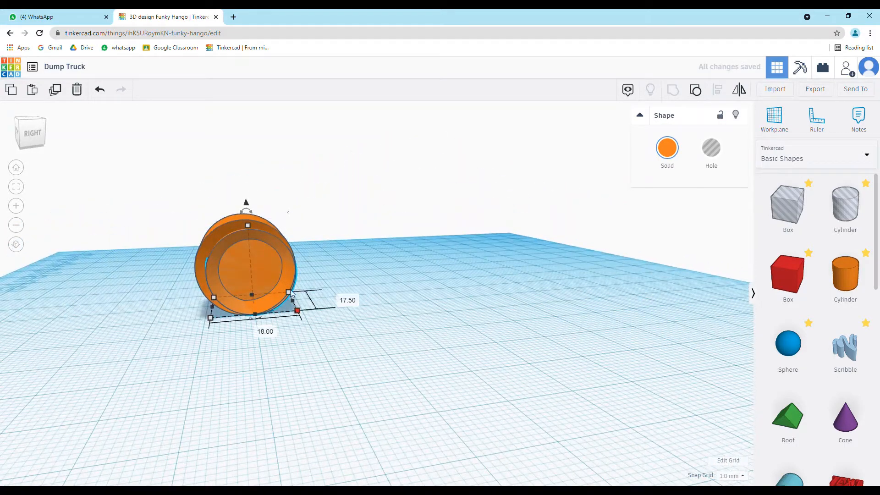
pyautogui.moveTo(147, 191); pyautogui.dragTo(407, 346)
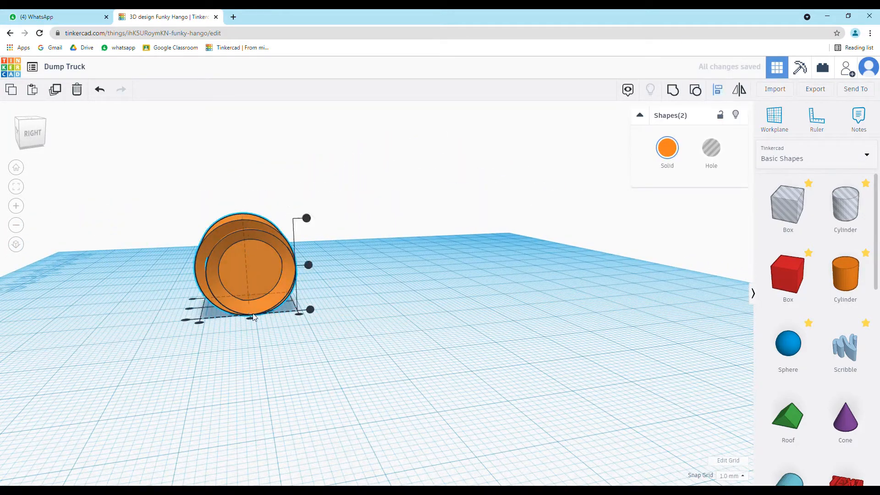
pyautogui.moveTo(249, 325); pyautogui.dragTo(340, 362, button='right')
pyautogui.click(295, 305)
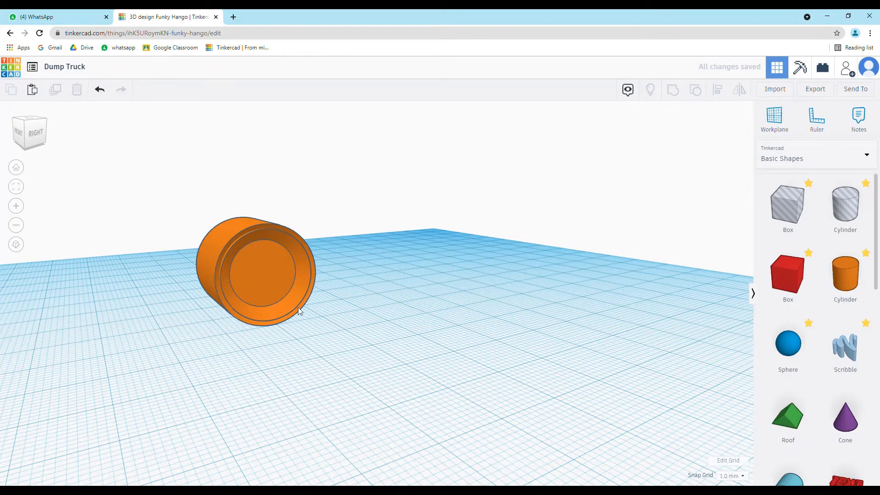
# - Set the inner wheel's width to 16 mm and its height to match
pyautogui.moveTo(299, 308); pyautogui.dragTo(214, 367, button='right')
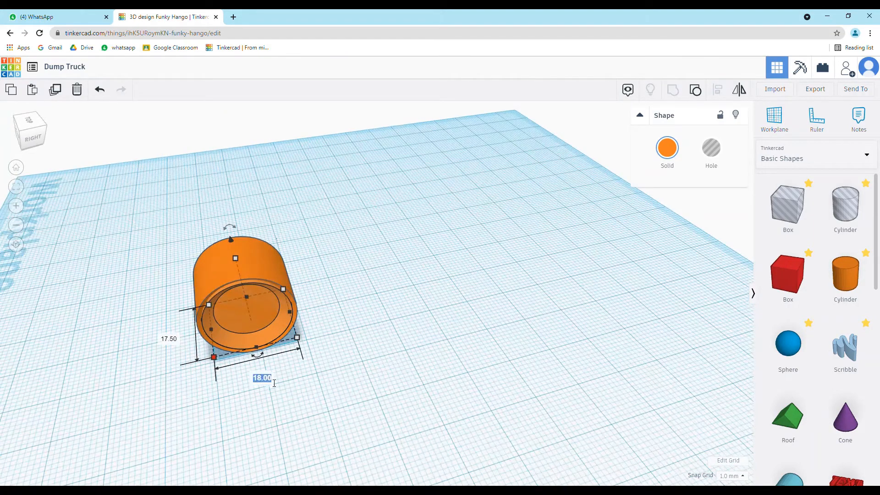
pyautogui.write('16')
pyautogui.press('Return')
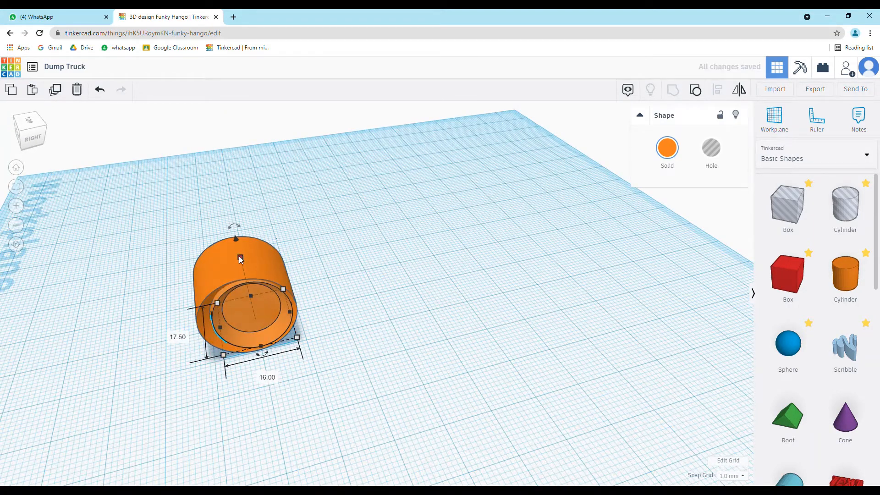
pyautogui.moveTo(240, 258)
pyautogui.moveTo(392, 360); pyautogui.dragTo(389, 348, button='right')
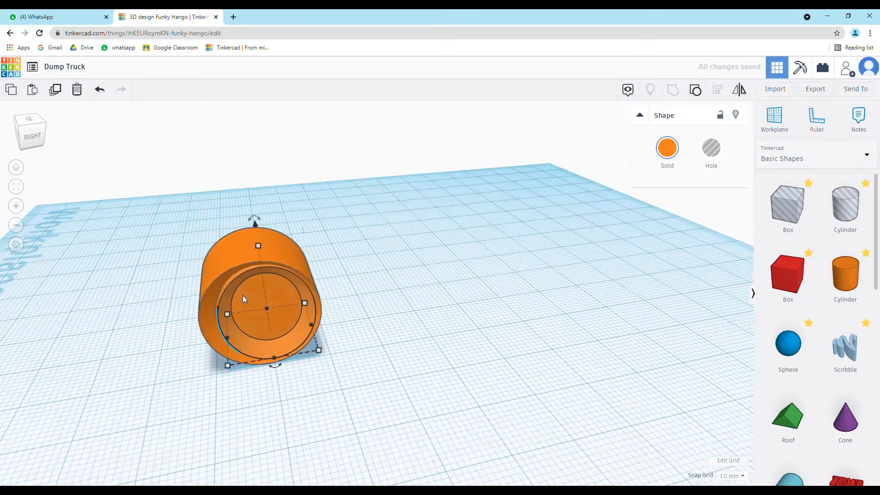
pyautogui.click(308, 290)
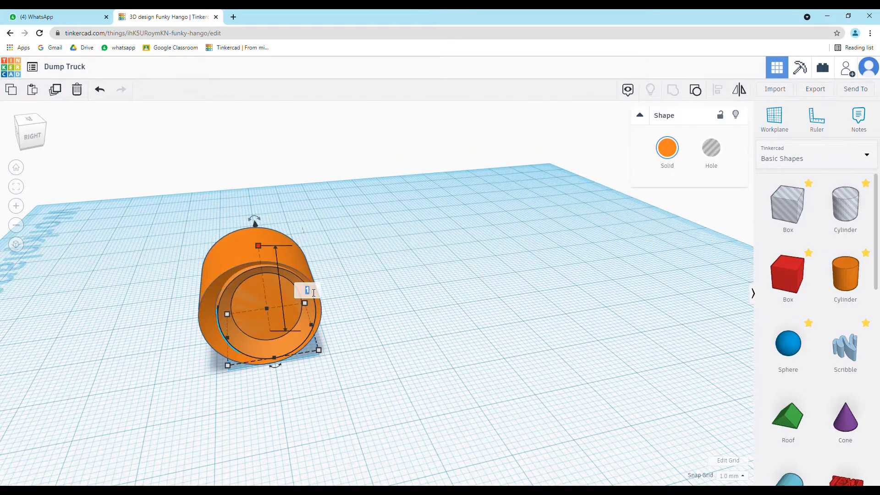
pyautogui.press('Return')
# - Select both wheels and center-align them so the 16 mm one sits concentrically inside the outer one
pyautogui.moveTo(360, 333); pyautogui.dragTo(361, 323, button='right')
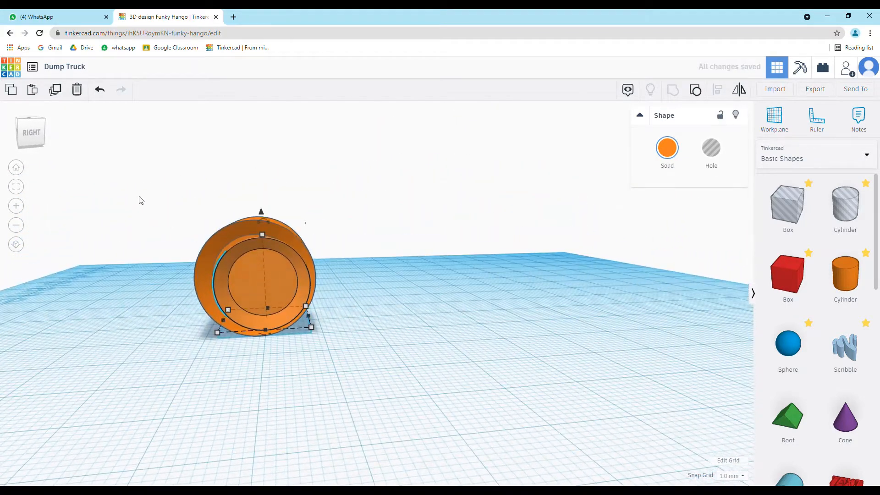
pyautogui.moveTo(139, 196); pyautogui.dragTo(355, 330)
pyautogui.press('l')
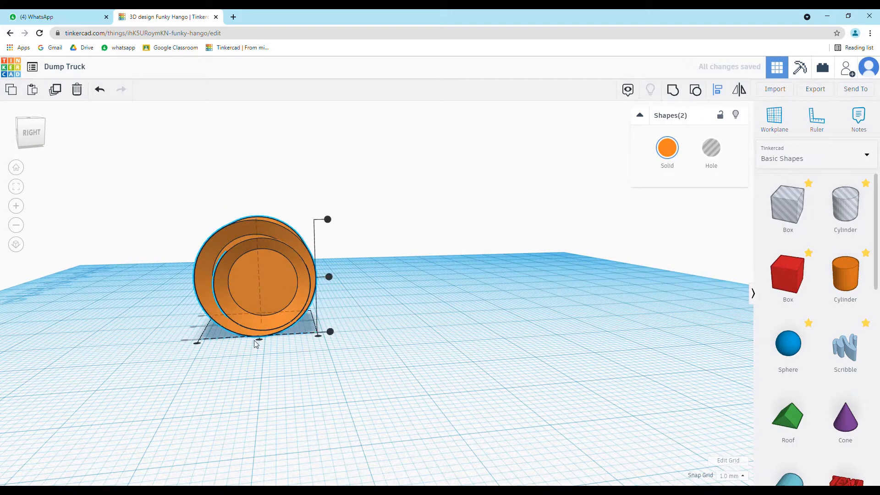
pyautogui.click(259, 339)
# - Duplicate the pair of nested wheels and shrink the copies in width and height to fit inside the originals
pyautogui.moveTo(324, 342); pyautogui.dragTo(105, 371, button='right')
pyautogui.moveTo(348, 381); pyautogui.dragTo(458, 383, button='right')
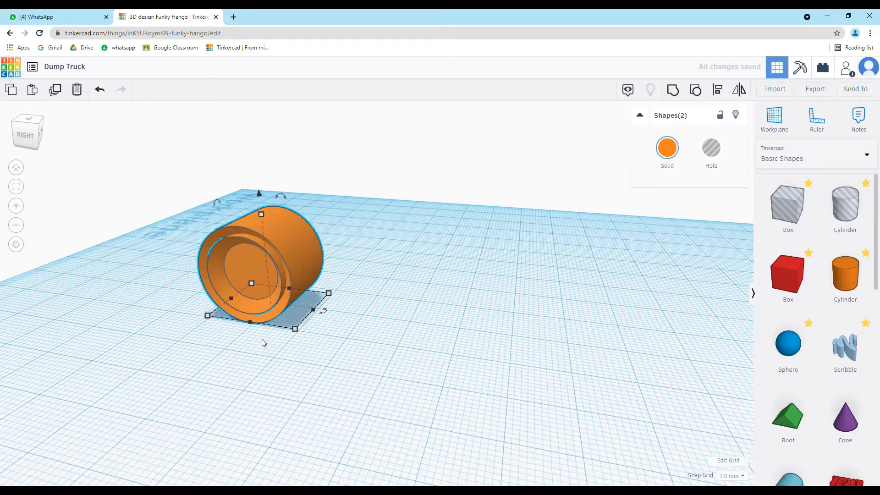
pyautogui.moveTo(295, 328)
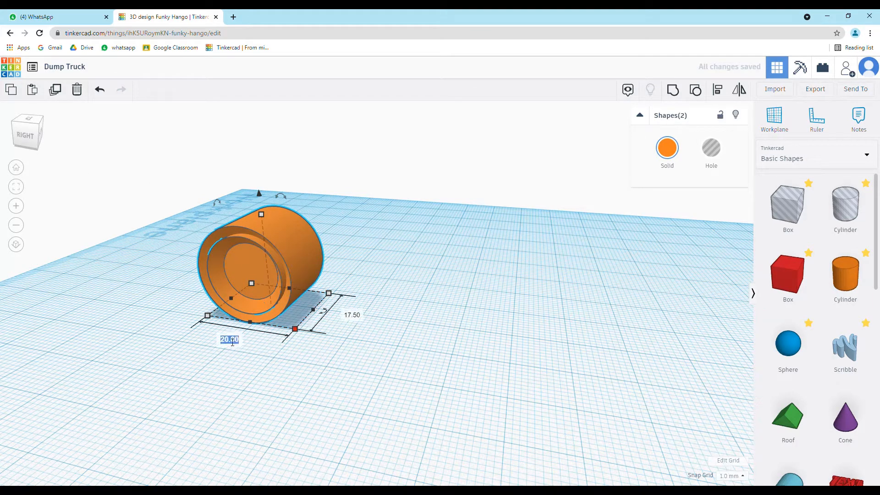
pyautogui.moveTo(236, 368); pyautogui.dragTo(155, 233, button='right')
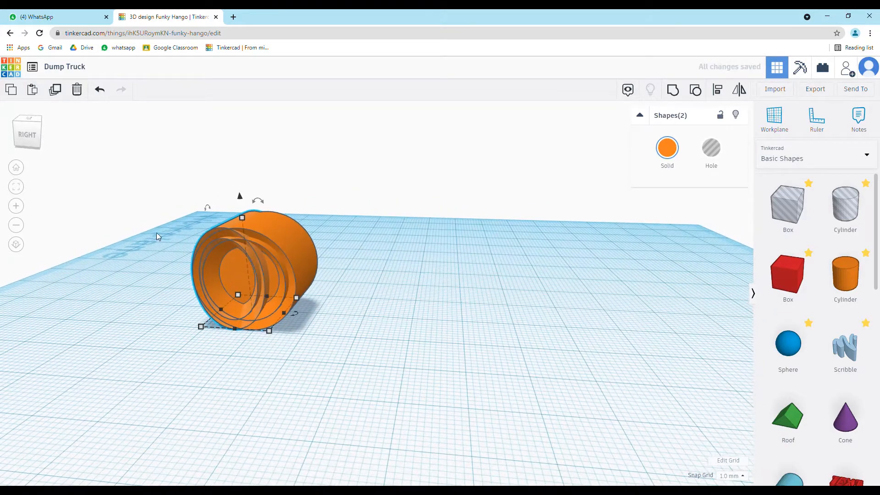
pyautogui.moveTo(243, 218)
pyautogui.click(289, 266)
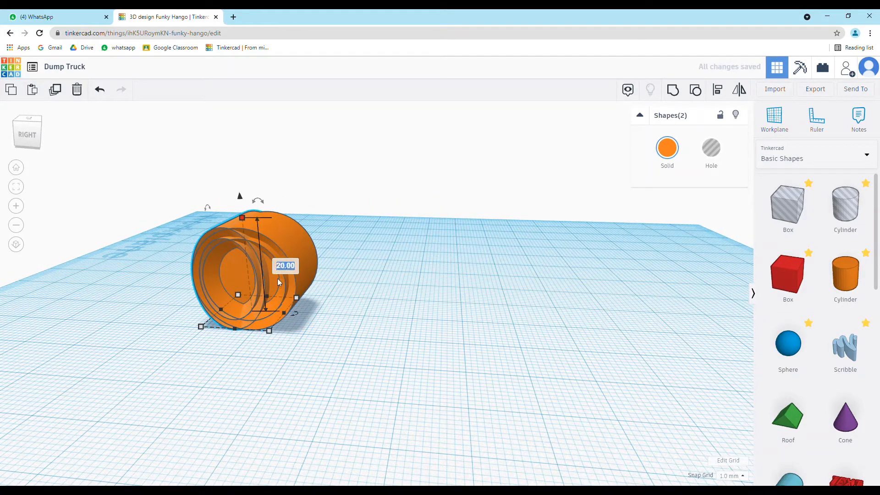
# - Select all four wheel shapes and center-align them sideways and vertically into concentric rings
pyautogui.moveTo(108, 165); pyautogui.dragTo(347, 334)
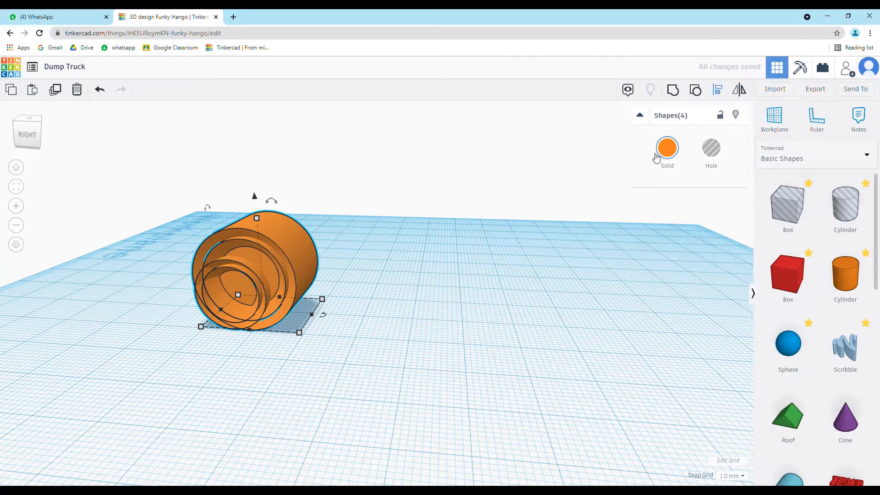
pyautogui.press('l')
pyautogui.click(245, 335)
pyautogui.click(307, 284)
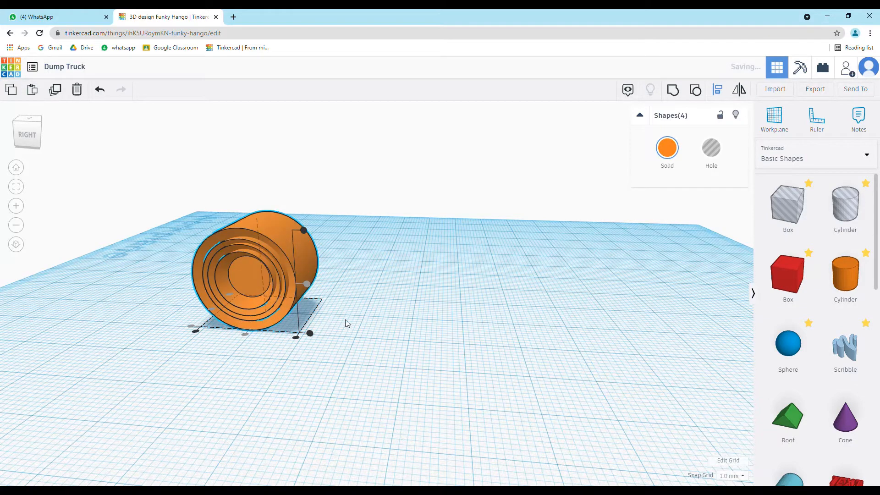
pyautogui.moveTo(345, 320); pyautogui.dragTo(430, 289, button='right')
pyautogui.click(430, 289)
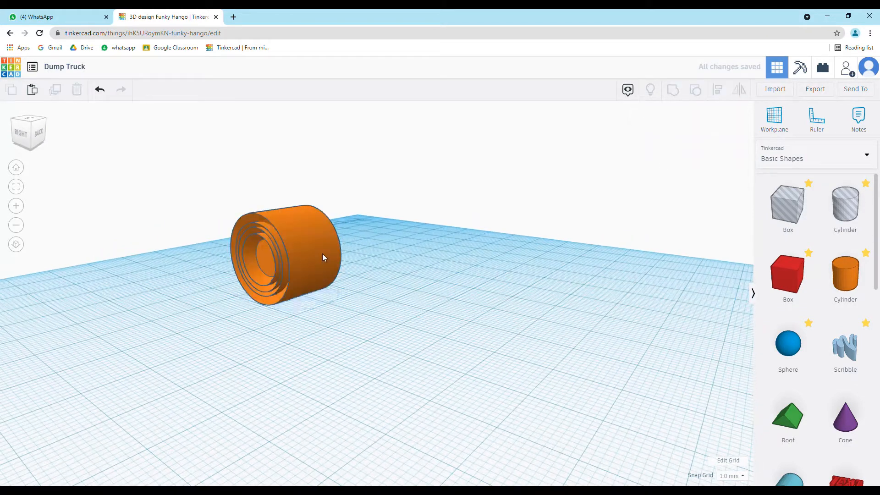
# - Color the outermost wheel shape dark grey as the tire
pyautogui.click(323, 258)
pyautogui.click(675, 153)
pyautogui.click(839, 234)
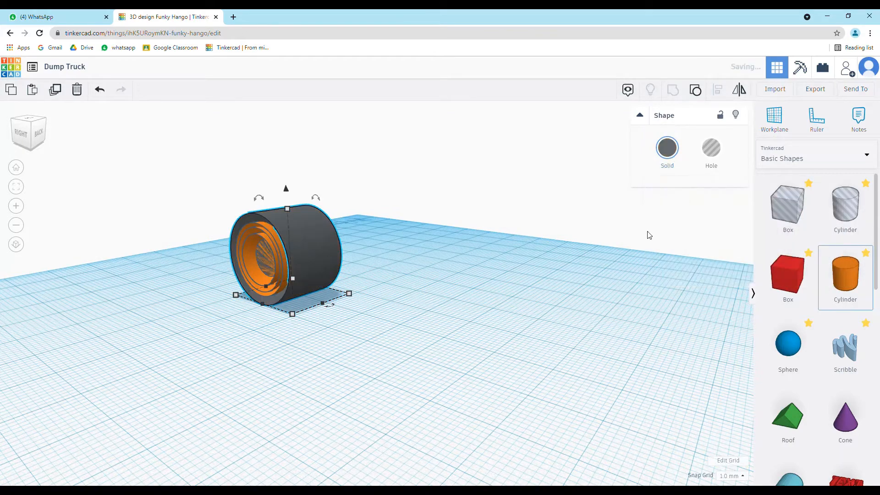
pyautogui.click(413, 246)
pyautogui.click(278, 268)
pyautogui.click(659, 160)
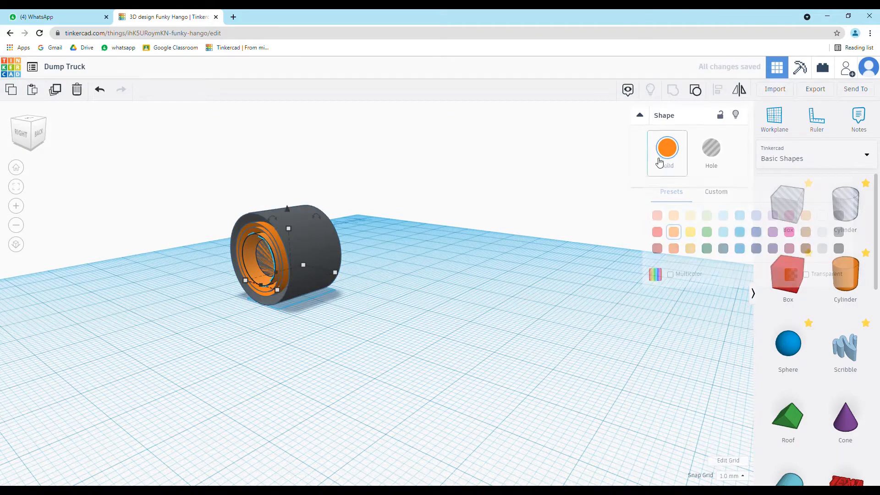
pyautogui.click(439, 294)
pyautogui.moveTo(243, 302)
pyautogui.mouseDown(button='right')
pyautogui.moveTo(266, 290)
pyautogui.moveTo(254, 289)
pyautogui.mouseUp(button='right')
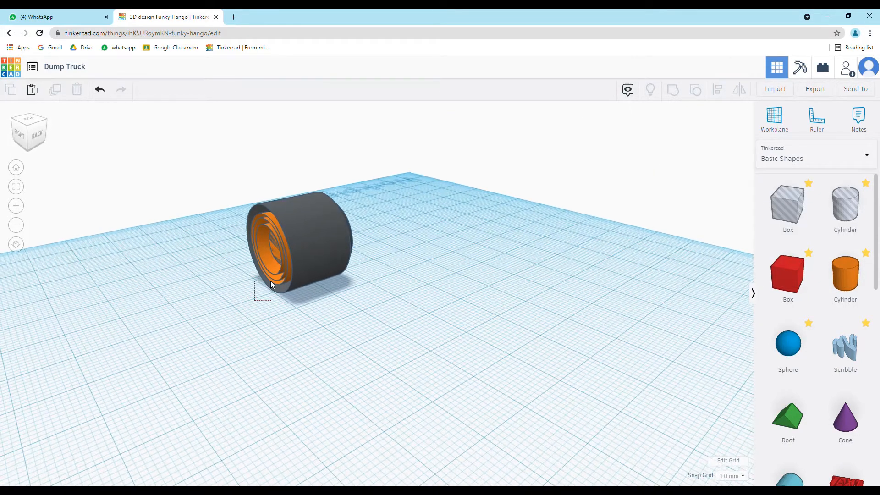
pyautogui.click(270, 280)
pyautogui.click(257, 309)
# - Color the third ring from the outside light grey
pyautogui.click(287, 263)
pyautogui.click(666, 151)
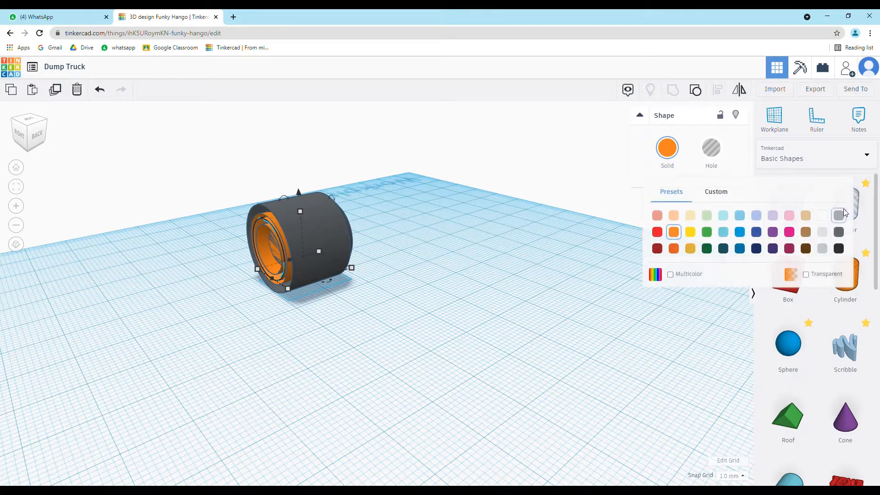
pyautogui.click(822, 234)
# - Select the innermost ring of the wheel and color it white
pyautogui.click(272, 250)
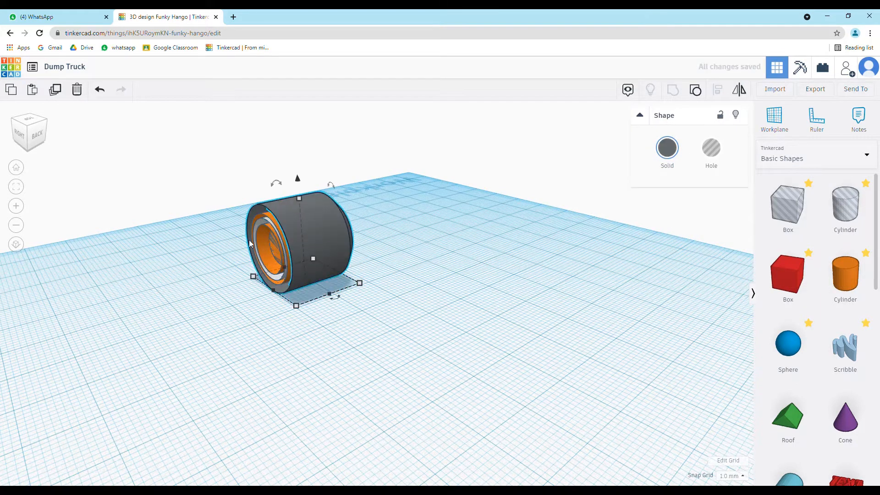
pyautogui.click(668, 148)
pyautogui.click(821, 218)
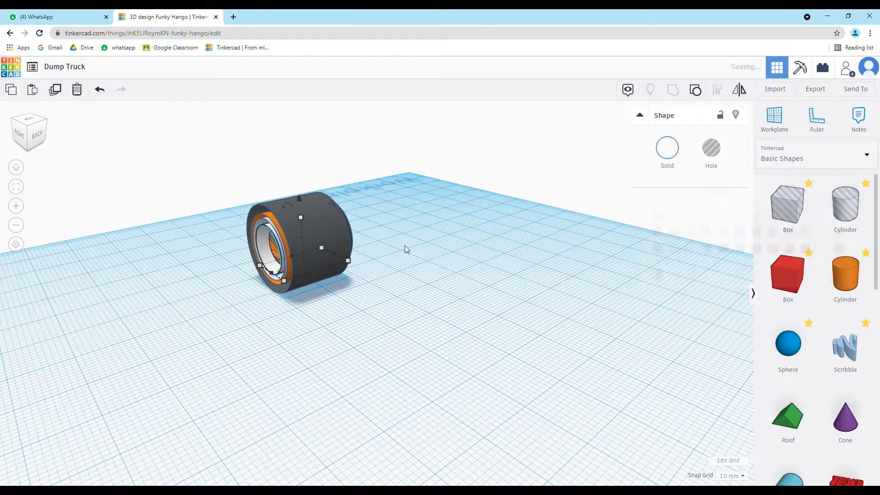
pyautogui.moveTo(398, 288); pyautogui.dragTo(277, 297, button='right')
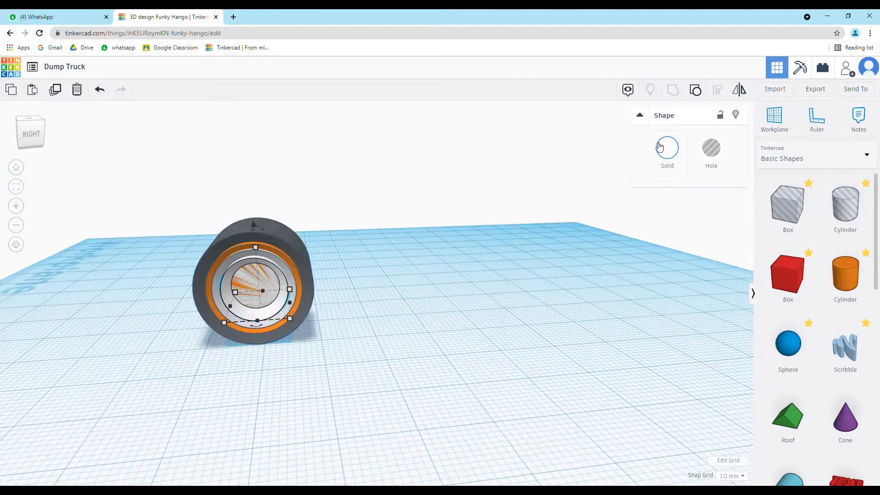
# - Color the wheel's innermost ring and the remaining orange ring light grey
pyautogui.click(659, 147)
pyautogui.click(822, 235)
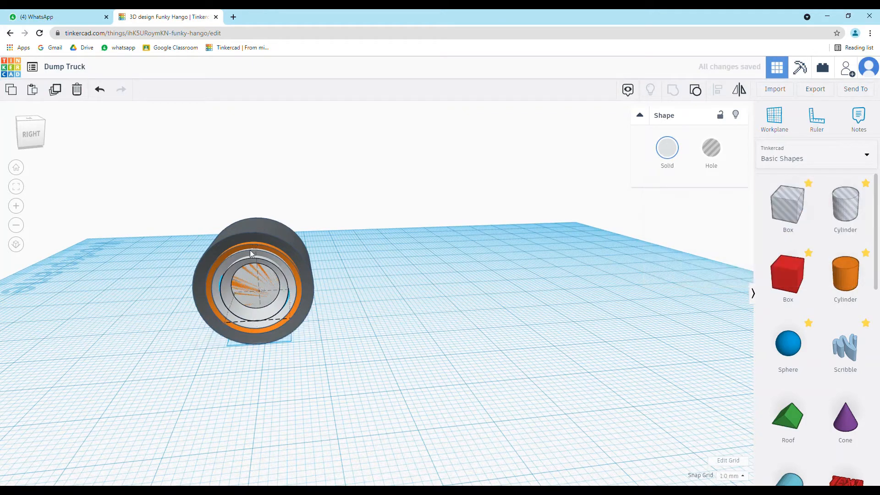
pyautogui.click(210, 294)
pyautogui.click(667, 148)
pyautogui.click(823, 236)
# - Group the four wheel shapes into one object and set it to multicolor so each ring keeps its own color
pyautogui.moveTo(117, 177); pyautogui.dragTo(351, 374)
pyautogui.scroll(2, 554, 266)
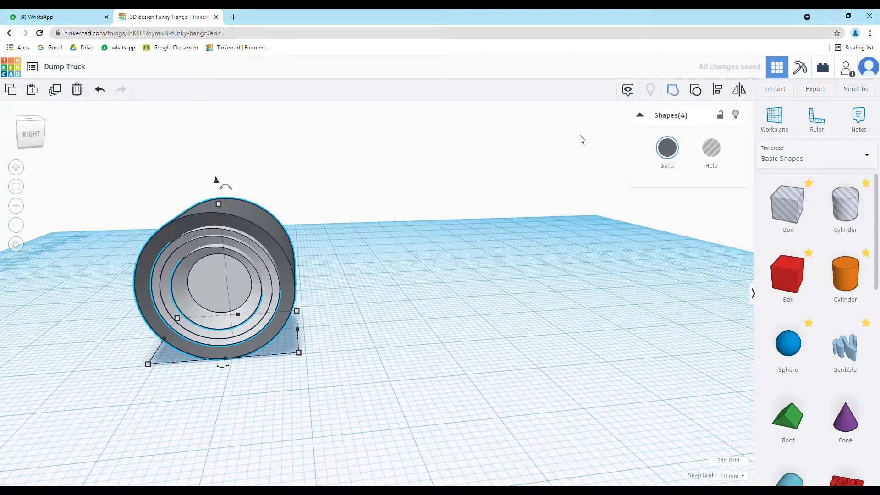
pyautogui.hotkey('ctrl', 'g')
pyautogui.moveTo(480, 202); pyautogui.dragTo(593, 304, button='right')
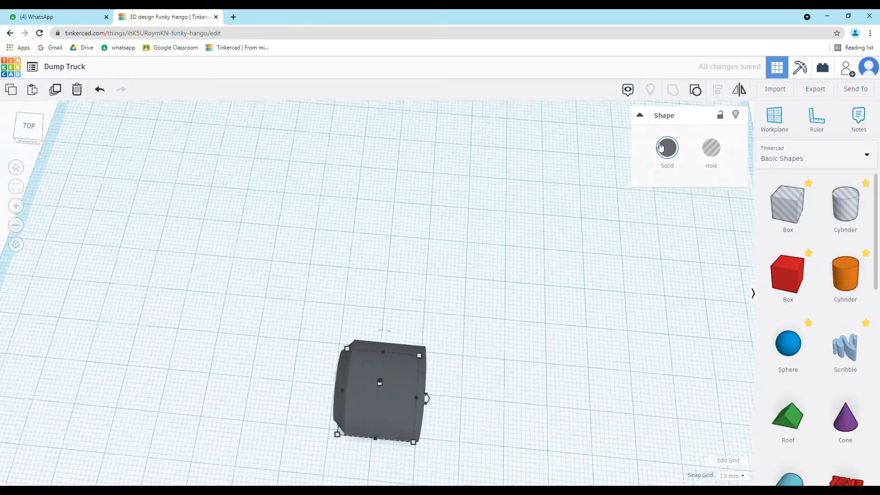
pyautogui.click(667, 148)
pyautogui.click(660, 274)
pyautogui.moveTo(413, 314); pyautogui.dragTo(348, 338, button='right')
pyautogui.click(403, 342)
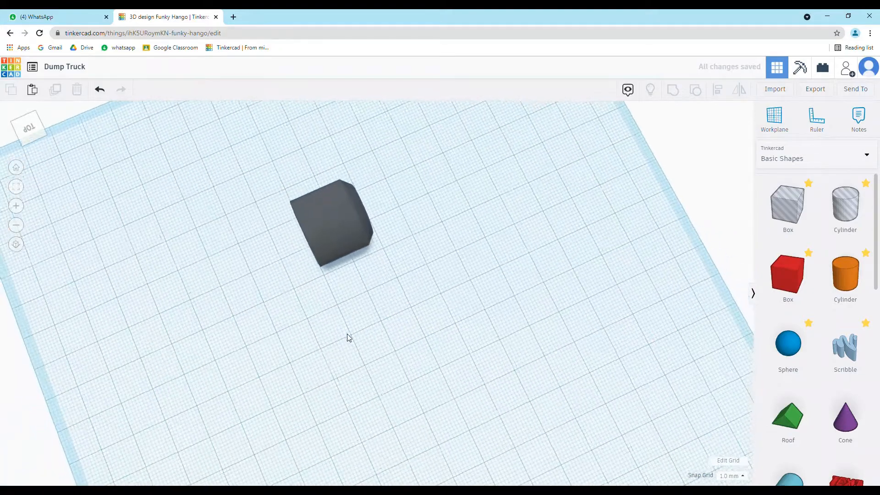
# - Viewed from the top, move the wheel 30 mm sideways and 20 mm lengthwise toward the workplane's corner
pyautogui.scroll(-3, 353, 342)
pyautogui.click(379, 231)
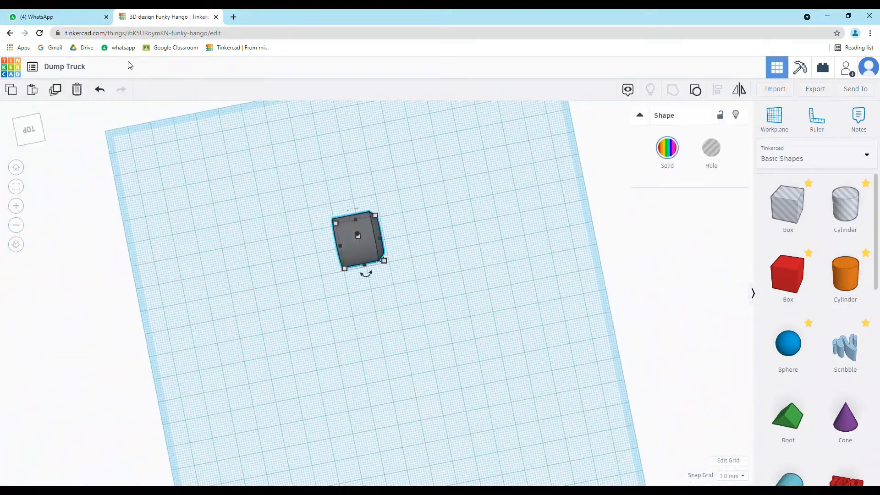
pyautogui.click(28, 130)
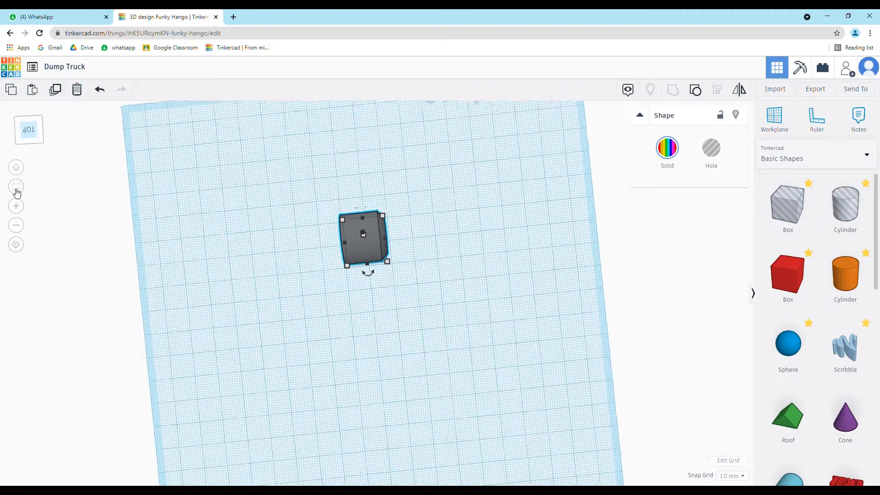
pyautogui.hotkey('shift', 'Down')
pyautogui.hotkey('shift', 'Up')
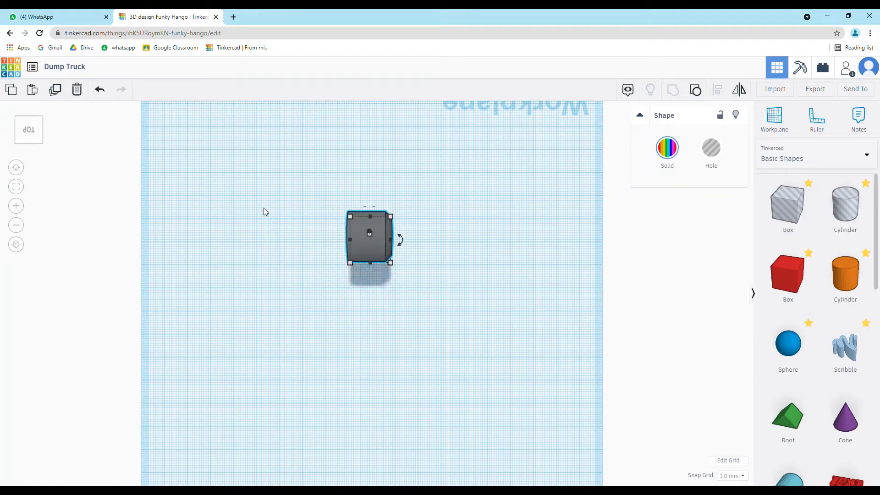
pyautogui.hotkey('shift', 'Left')
pyautogui.hotkey('shift', 'Up')
pyautogui.hotkey('shift', 'Left')
pyautogui.hotkey('shift', 'Left')
pyautogui.hotkey('shift', 'Up')
# - Duplicate the wheel and move the copy about 70 mm straight along the truck's length
pyautogui.click(55, 90)
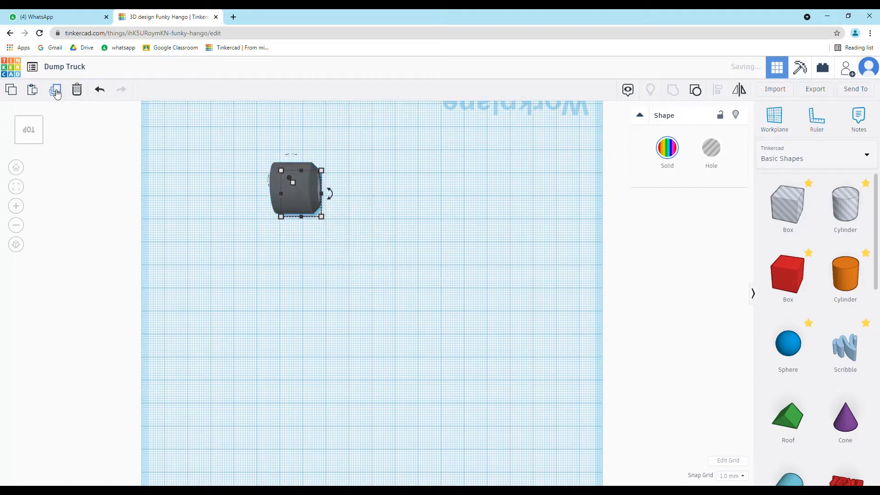
pyautogui.hotkey('shift', 'Down')
pyautogui.hotkey('shift', 'Down')
pyautogui.hotkey('shift', 'Down')
pyautogui.hotkey('shift', 'Down')
pyautogui.hotkey('shift', 'Down')
pyautogui.hotkey('shift', 'Down')
pyautogui.hotkey('shift', 'Down')
pyautogui.hotkey('shift', 'Down')
pyautogui.hotkey('shift', 'Down')
pyautogui.hotkey('shift', 'Up')
pyautogui.hotkey('shift', 'Up')
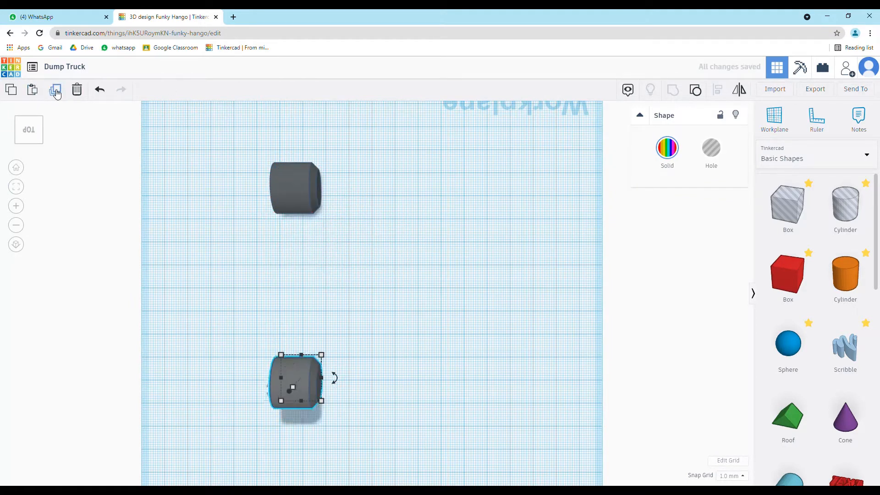
pyautogui.press('Escape')
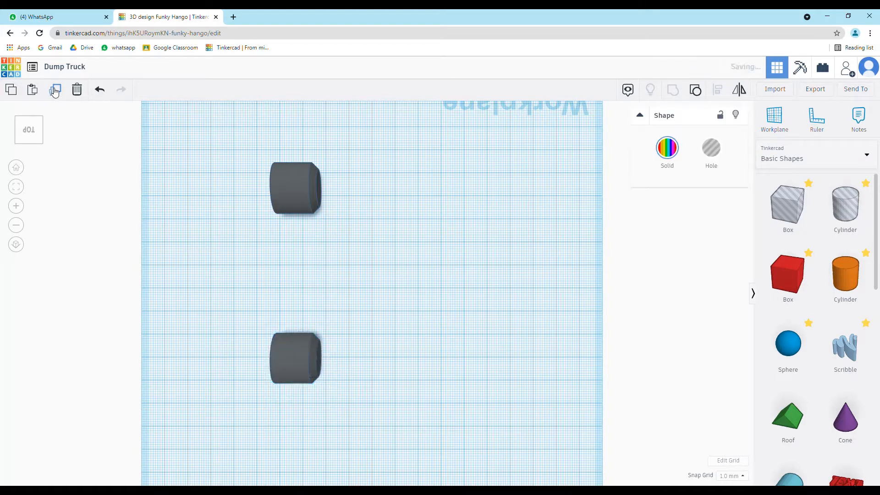
pyautogui.click(307, 347)
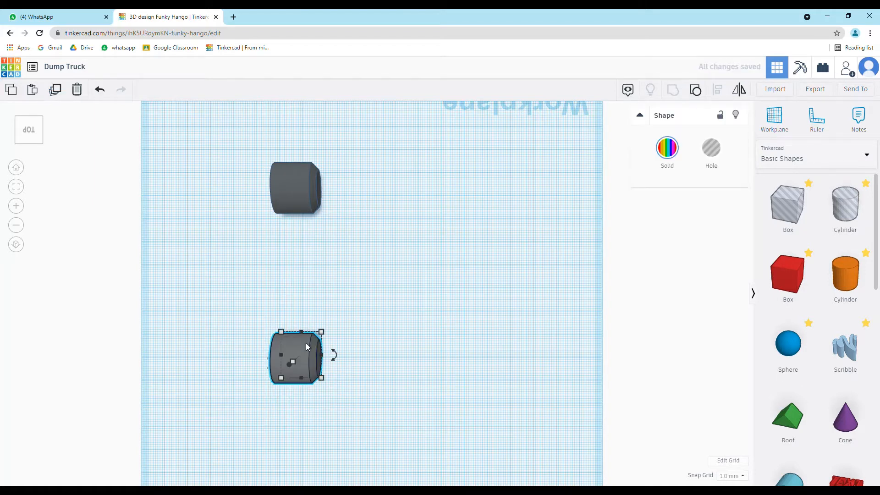
pyautogui.press('Up')
pyautogui.press('Down')
# - Duplicate the second wheel and place the copy 22 mm further along, directly next to it in the same row
pyautogui.click(29, 131)
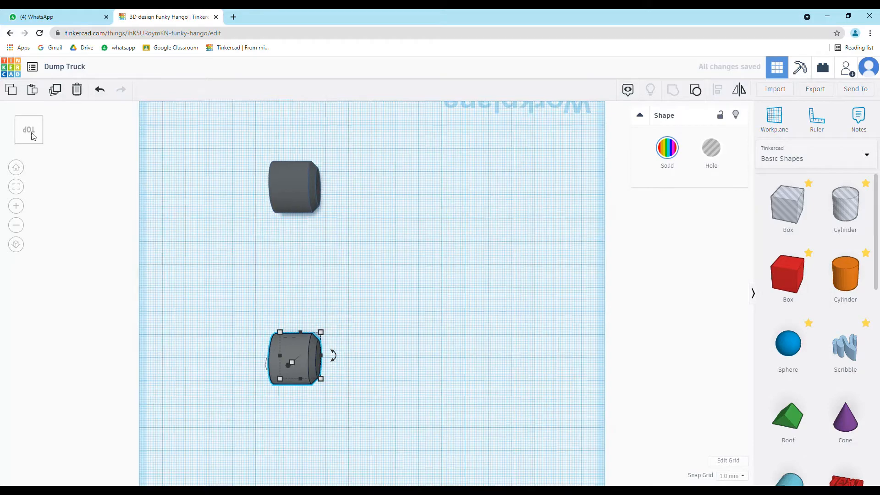
pyautogui.click(55, 90)
pyautogui.hotkey('shift', 'Down')
pyautogui.hotkey('shift', 'Down')
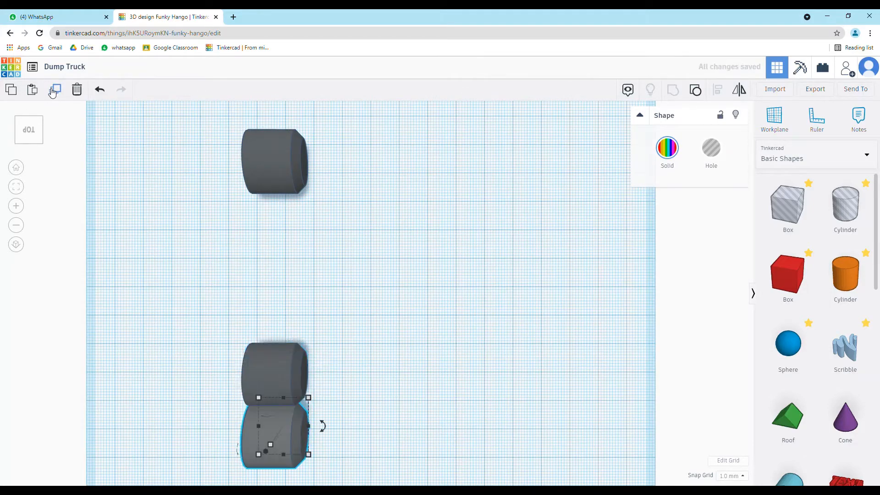
pyautogui.press('Down')
pyautogui.press('Down')
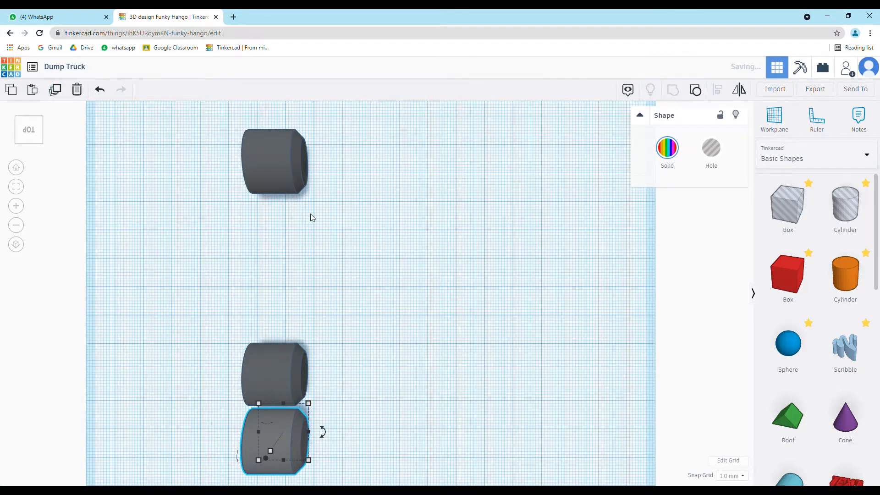
pyautogui.click(310, 214)
pyautogui.scroll(-5, 287, 307)
pyautogui.moveTo(287, 306); pyautogui.dragTo(445, 325, button='right')
pyautogui.click(329, 415)
pyautogui.press('Delete')
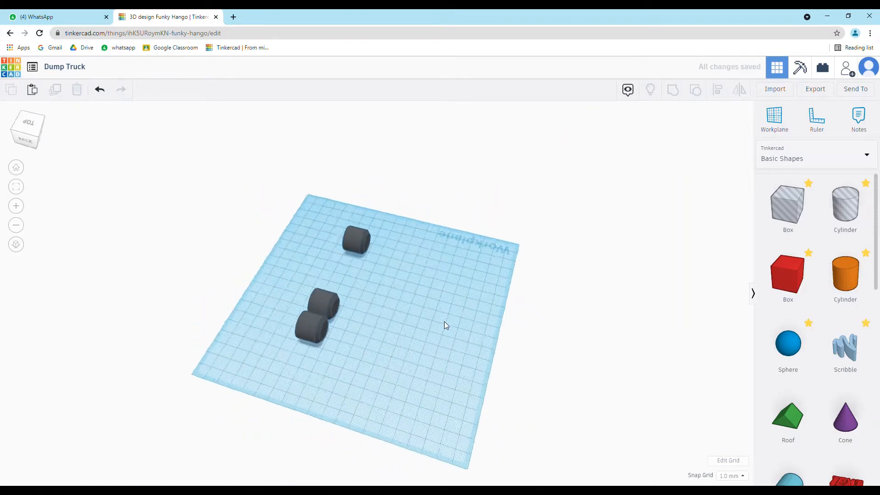
# - Duplicate the row of three wheels and mirror the copies across the truck's width
pyautogui.moveTo(311, 210); pyautogui.dragTo(367, 391)
pyautogui.click(57, 92)
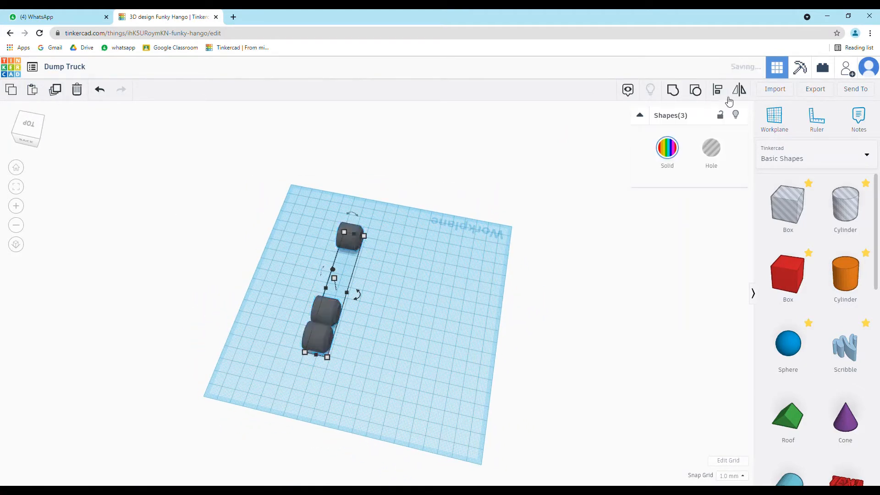
pyautogui.click(365, 227)
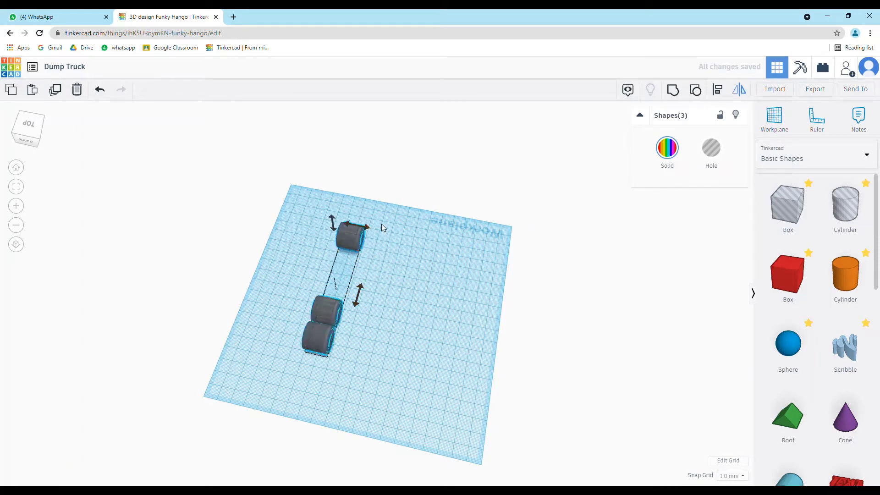
# - Move the three mirrored wheels 60 mm across to form the opposite side of the truck
pyautogui.hotkey('shift', 'Right')
pyautogui.hotkey('shift', 'Right')
pyautogui.hotkey('shift', 'Right')
pyautogui.hotkey('shift', 'Right')
pyautogui.hotkey('shift', 'Right')
pyautogui.hotkey('shift', 'Right')
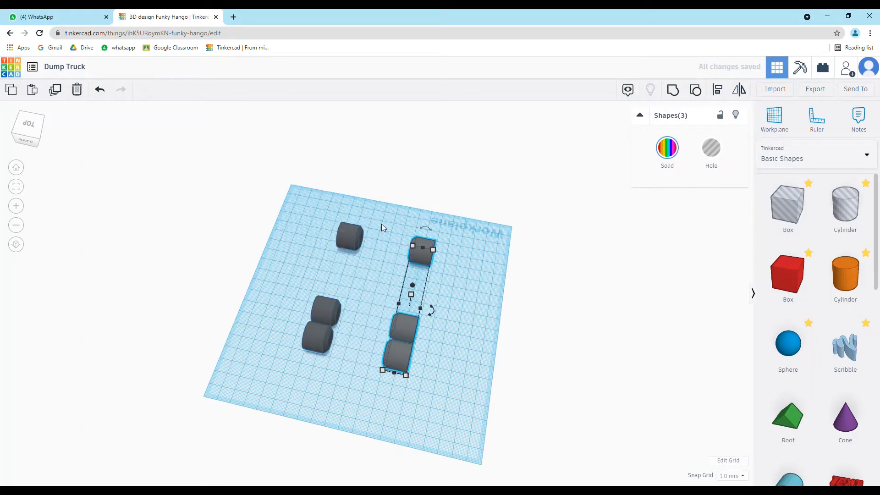
pyautogui.click(488, 305)
pyautogui.moveTo(488, 305); pyautogui.dragTo(367, 376, button='right')
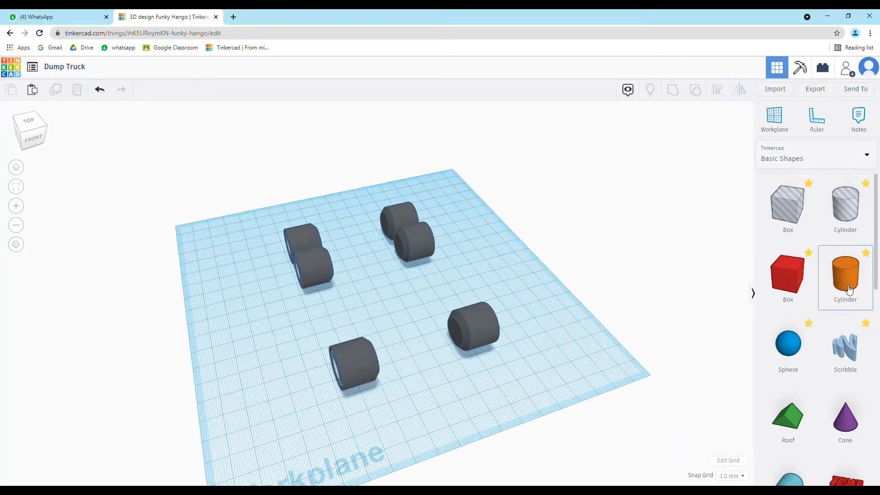
# - Add a horizontal cylinder beside the wheels as an axle, with a height of 7 mm and a width of 6 mm
pyautogui.moveTo(846, 275); pyautogui.dragTo(228, 312)
pyautogui.click(262, 298)
pyautogui.click(300, 319)
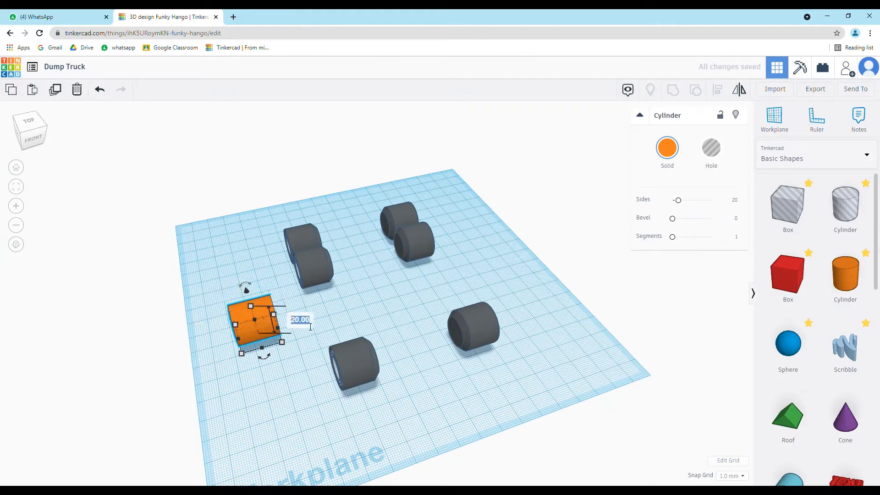
pyautogui.write('7')
pyautogui.press('Return')
pyautogui.moveTo(326, 327); pyautogui.dragTo(412, 366, button='right')
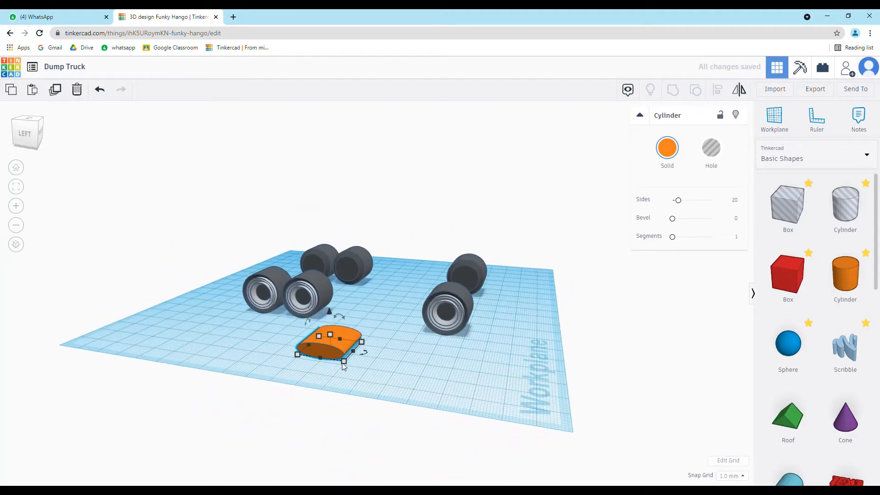
pyautogui.click(376, 367)
pyautogui.click(332, 351)
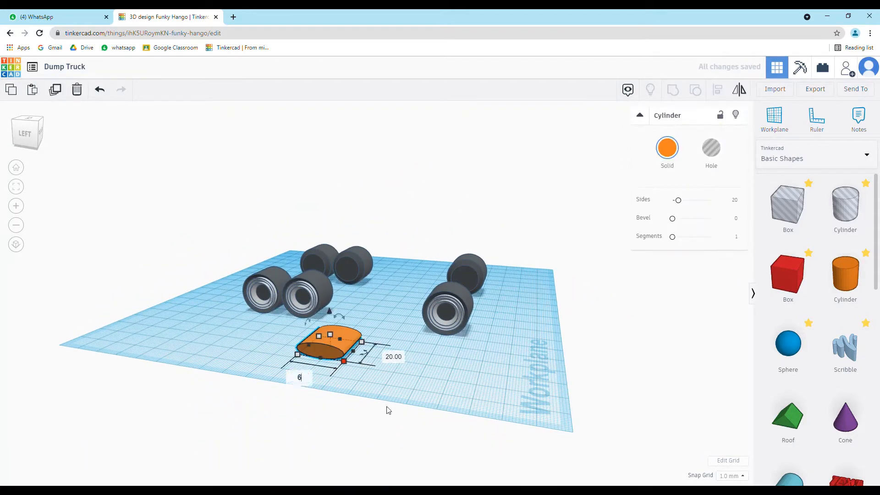
pyautogui.press('Return')
# - Set the axle cylinder's length to 50 mm
pyautogui.moveTo(389, 406); pyautogui.dragTo(308, 418, button='right')
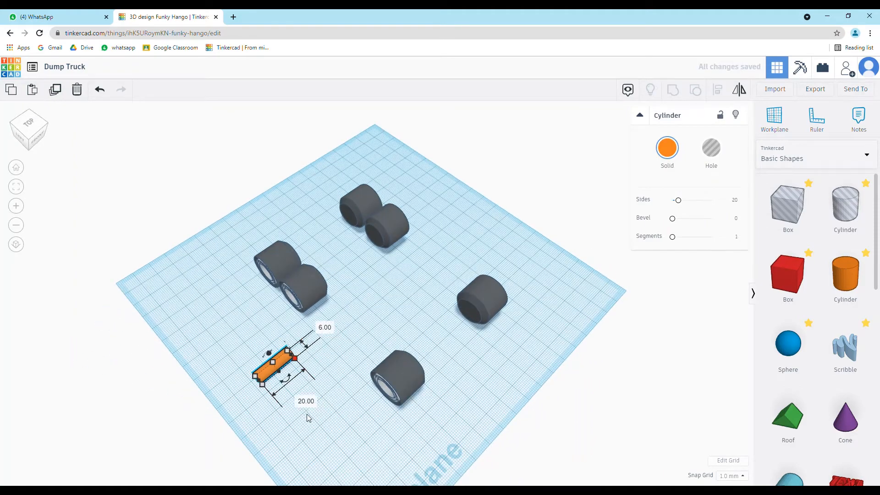
pyautogui.click(306, 407)
pyautogui.click(287, 353)
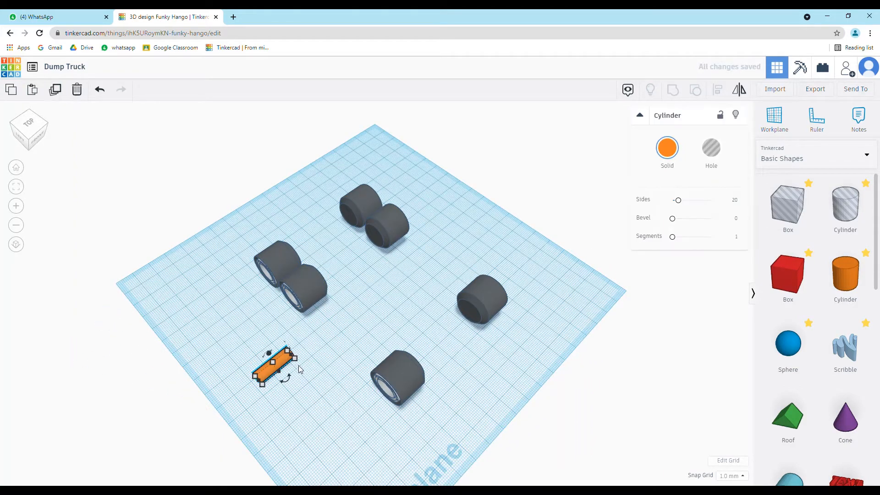
pyautogui.click(295, 359)
pyautogui.write('5')
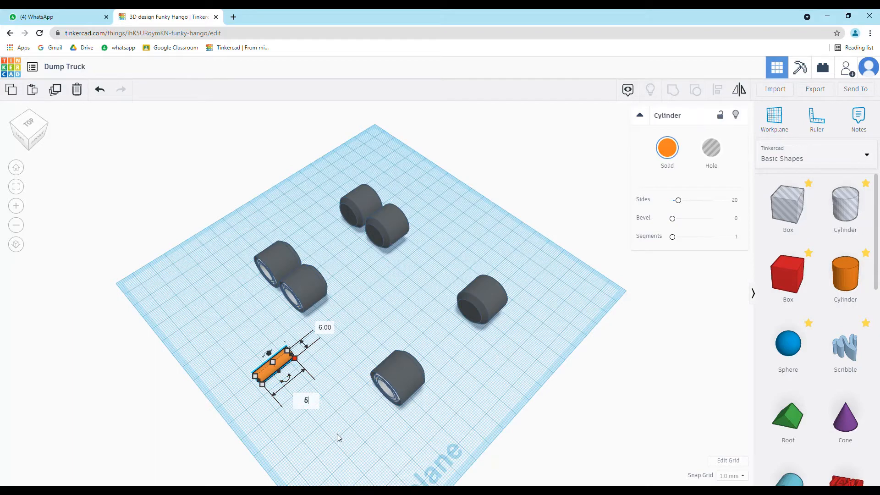
pyautogui.write('0')
pyautogui.press('Return')
# - Move the axle 30 mm sideways toward the space between the two wheel rows
pyautogui.moveTo(337, 434); pyautogui.dragTo(264, 454, button='right')
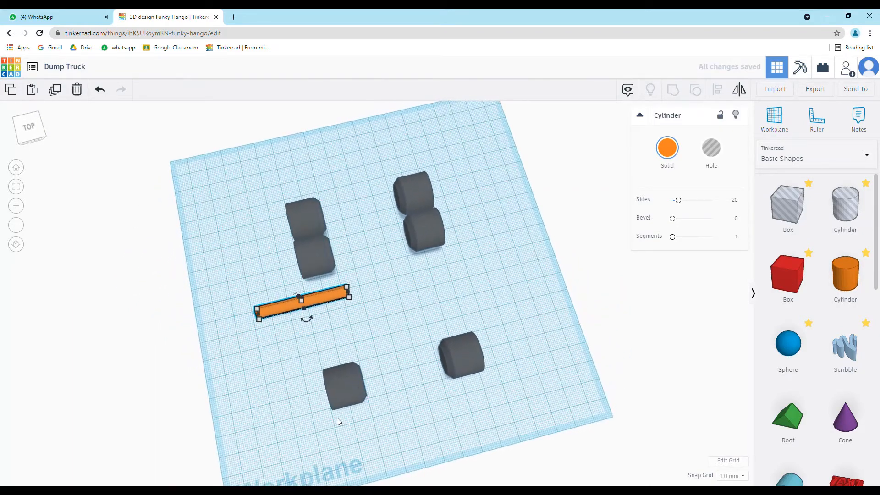
pyautogui.hotkey('shift', 'Right')
pyautogui.hotkey('shift', 'Right')
pyautogui.hotkey('shift', 'Right')
# - Group the four paired wheels, then combine that group with the two single wheels into one object
pyautogui.scroll(2, 302, 236)
pyautogui.moveTo(213, 158); pyautogui.dragTo(447, 240)
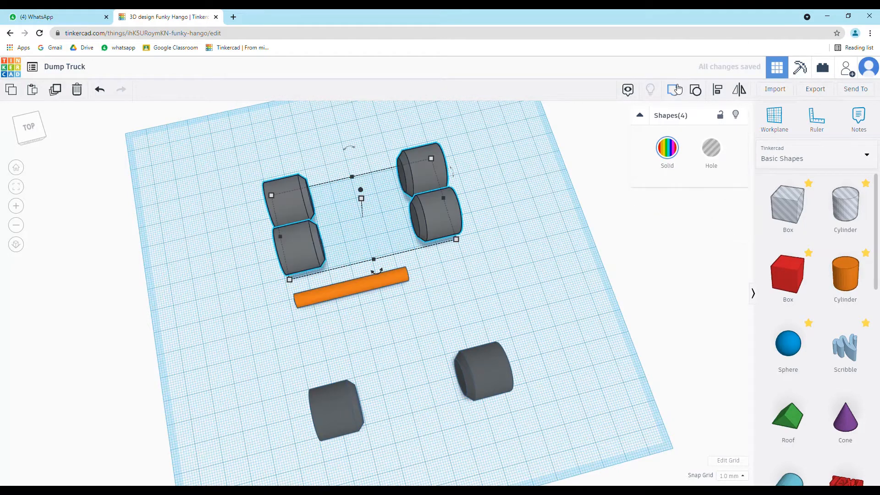
pyautogui.moveTo(241, 373); pyautogui.dragTo(599, 422)
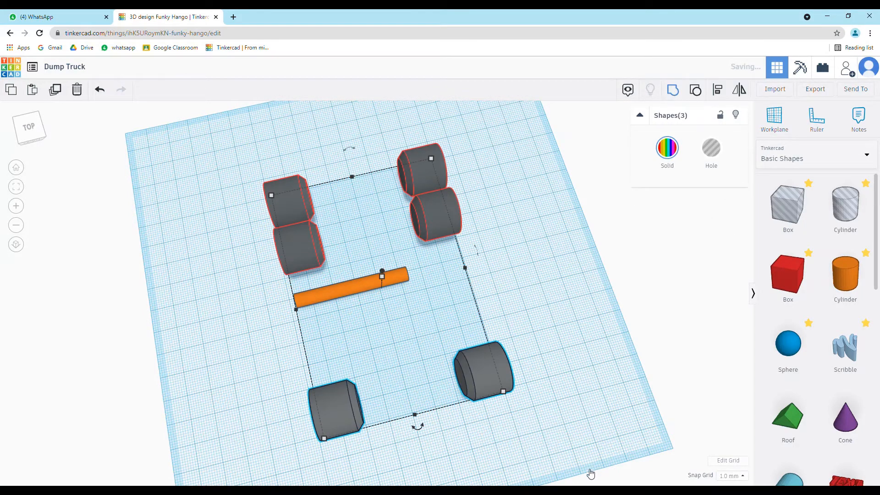
pyautogui.moveTo(553, 477); pyautogui.dragTo(521, 409, button='right')
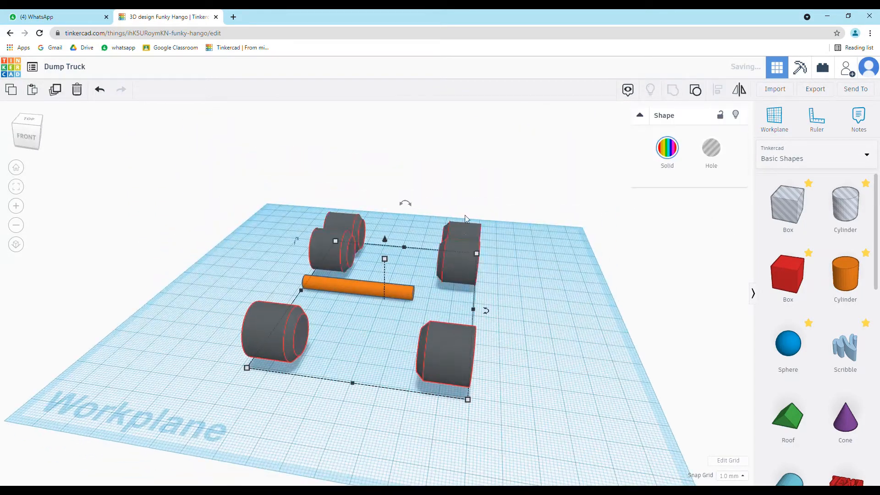
pyautogui.click(524, 373)
pyautogui.moveTo(550, 376); pyautogui.dragTo(564, 411, button='right')
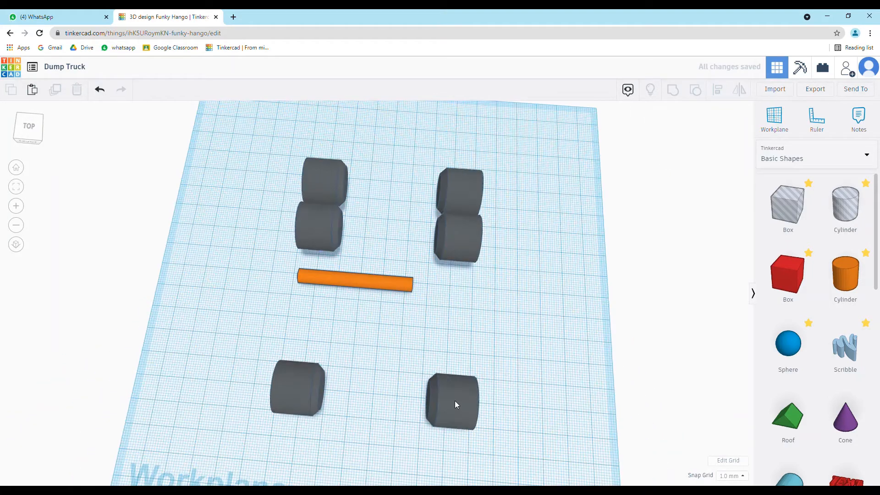
pyautogui.click(455, 401)
pyautogui.click(563, 328)
# - Select the axle and the wheel group and center-align them sideways and vertically
pyautogui.moveTo(257, 175); pyautogui.dragTo(602, 486)
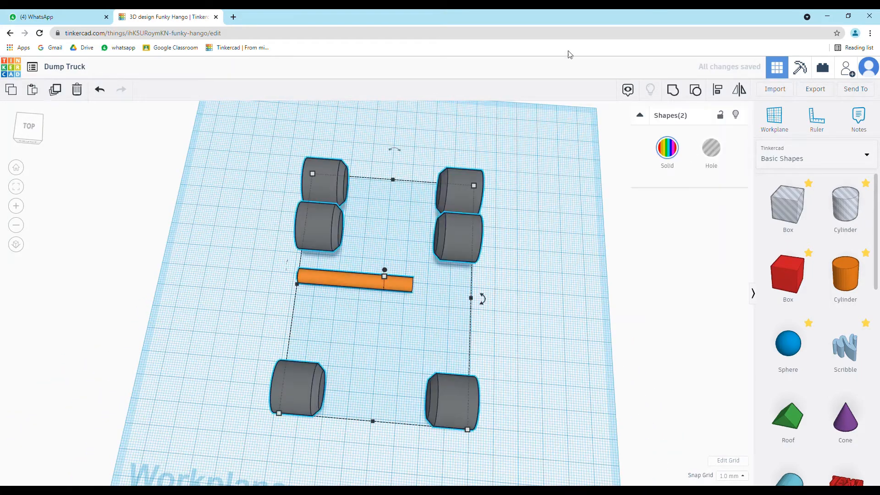
pyautogui.click(719, 92)
pyautogui.click(372, 436)
pyautogui.moveTo(560, 340); pyautogui.dragTo(576, 469, button='right')
pyautogui.click(506, 357)
pyautogui.click(499, 344)
# - Move the axle lengthwise until it connects the centers of the outermost wheels of the double pair
pyautogui.click(395, 264)
pyautogui.moveTo(674, 292); pyautogui.dragTo(420, 268, button='right')
pyautogui.hotkey('shift', 'Up')
pyautogui.hotkey('shift', 'Up')
pyautogui.hotkey('shift', 'Up')
pyautogui.hotkey('shift', 'Up')
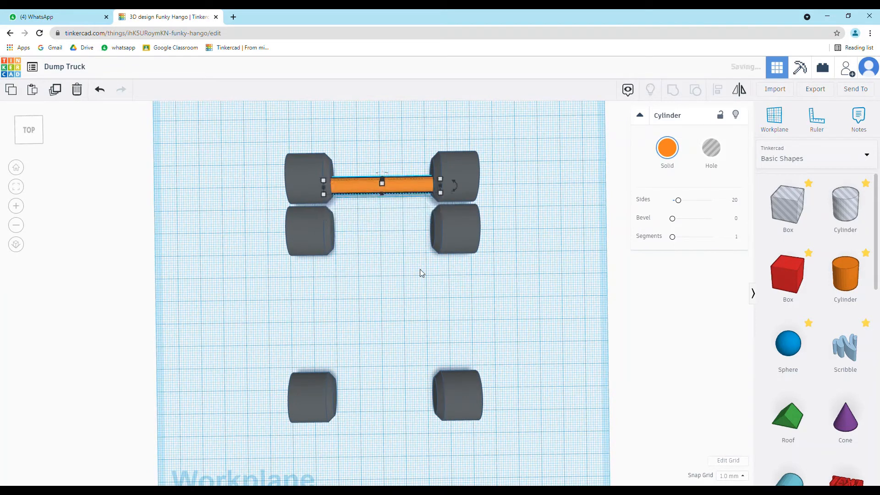
pyautogui.hotkey('shift', 'Up')
pyautogui.press('Up')
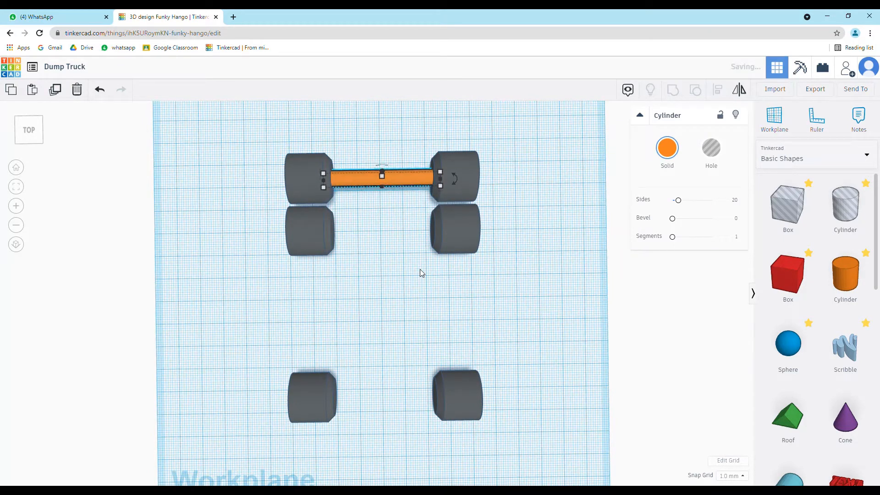
# - Duplicate the axle and move the copy lengthwise to connect the neighboring pair of wheels
pyautogui.click(60, 91)
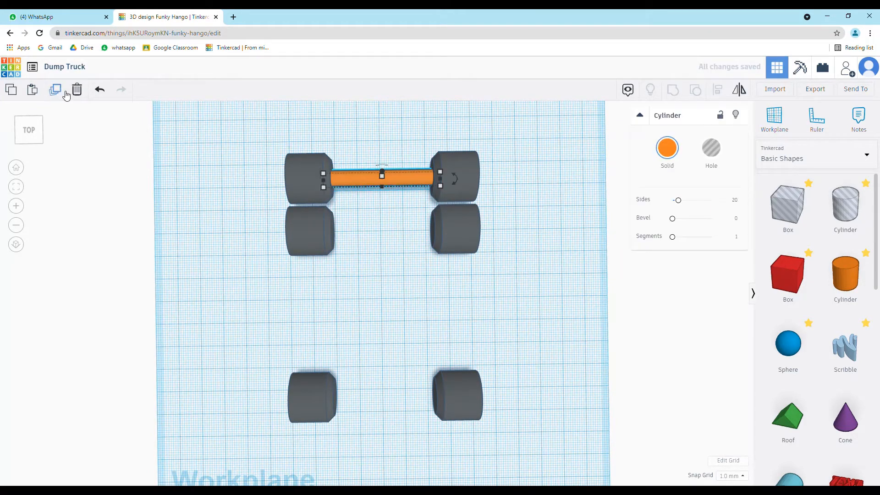
pyautogui.hotkey('shift', 'Down')
pyautogui.hotkey('shift', 'Down')
pyautogui.hotkey('shift', 'Down')
pyautogui.press('Up')
pyautogui.press('Up')
pyautogui.press('Up')
pyautogui.press('Up')
pyautogui.press('Up')
pyautogui.press('Up')
pyautogui.press('Up')
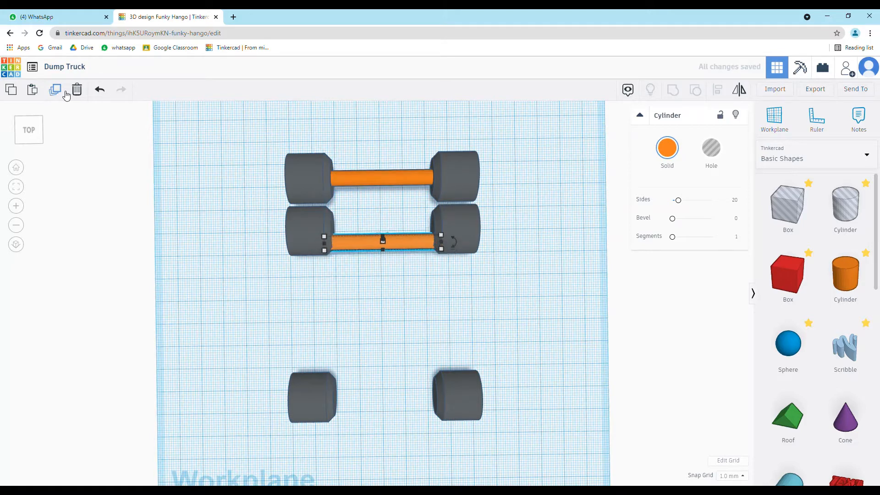
# - Duplicate the axle repeatedly toward the single wheels and delete the two surplus copies between the wheel sets
pyautogui.click(55, 89)
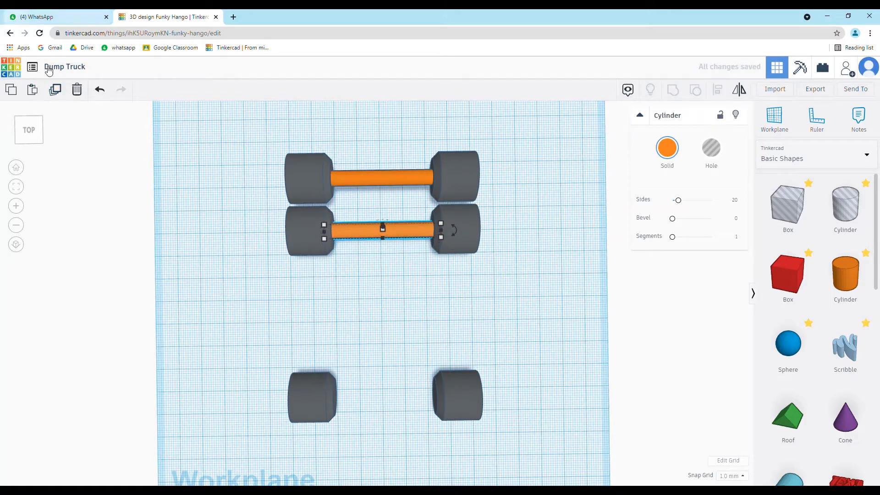
pyautogui.hotkey('shift', 'Down')
pyautogui.click(55, 89)
pyautogui.click(56, 90)
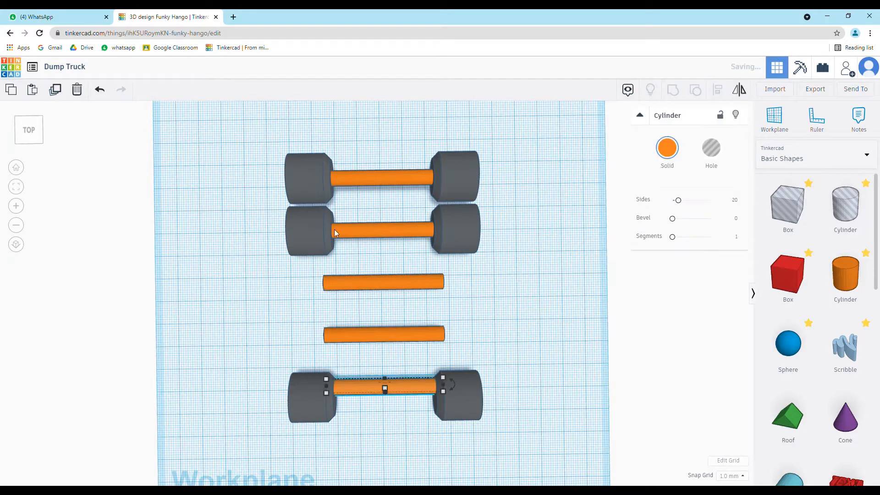
pyautogui.moveTo(427, 262); pyautogui.dragTo(448, 266)
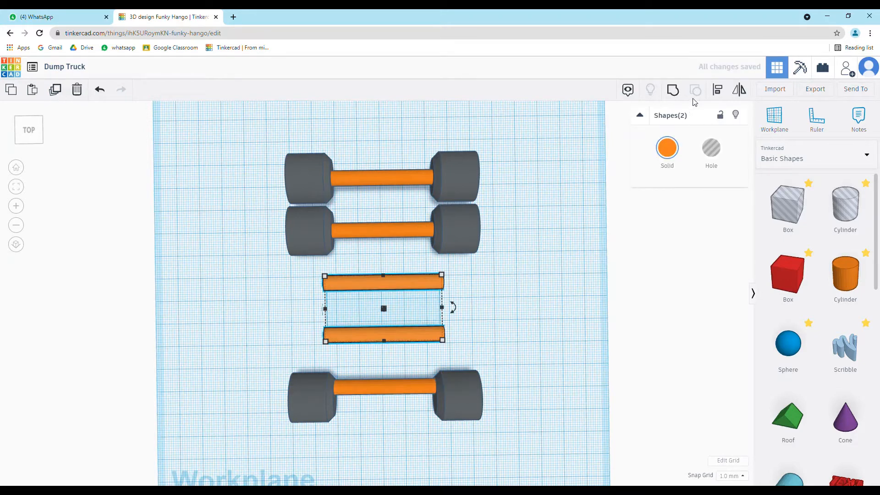
pyautogui.click(81, 92)
# - Duplicate the axle at the single wheels, nudge the copy lengthwise to the wheels' center and remove the off-center original
pyautogui.click(345, 387)
pyautogui.click(55, 90)
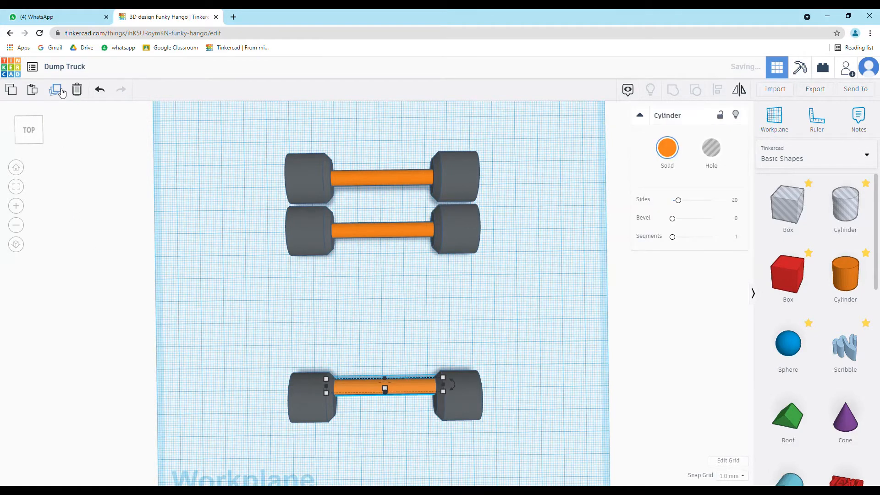
pyautogui.press('Down')
pyautogui.press('Down')
pyautogui.press('Down')
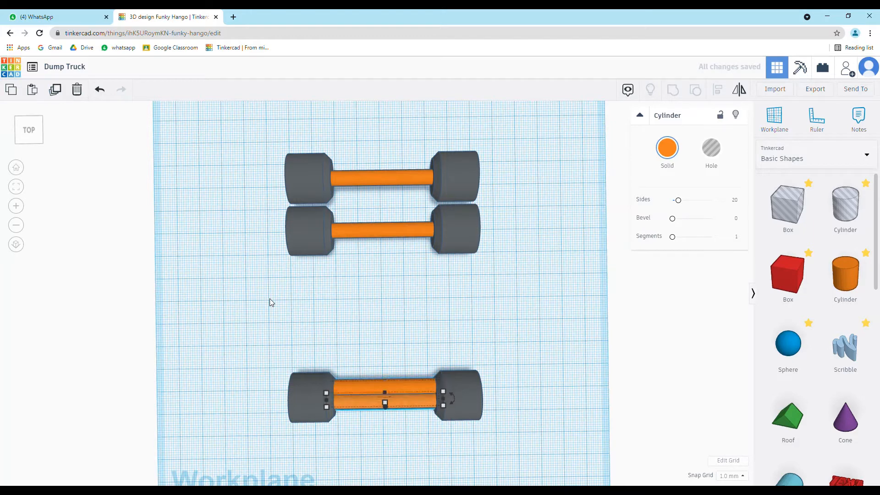
pyautogui.click(365, 383)
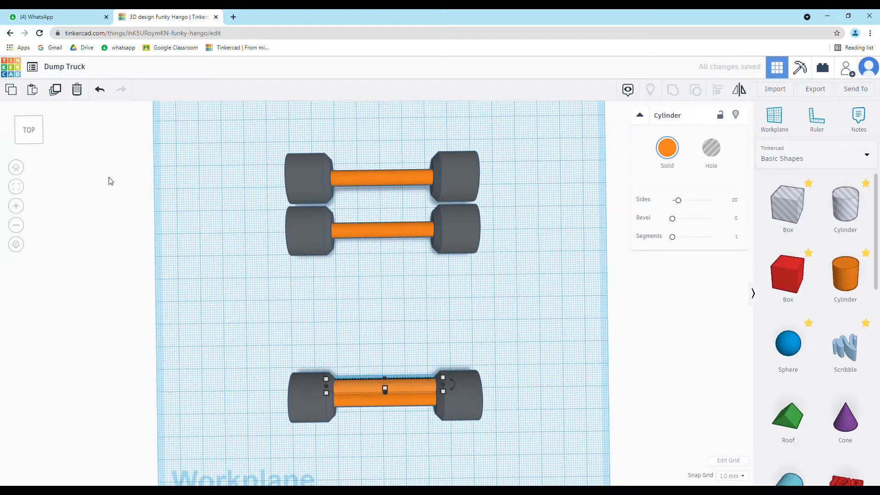
# - Select all three axles and recolor them gray
pyautogui.moveTo(393, 122); pyautogui.dragTo(410, 463)
pyautogui.click(683, 149)
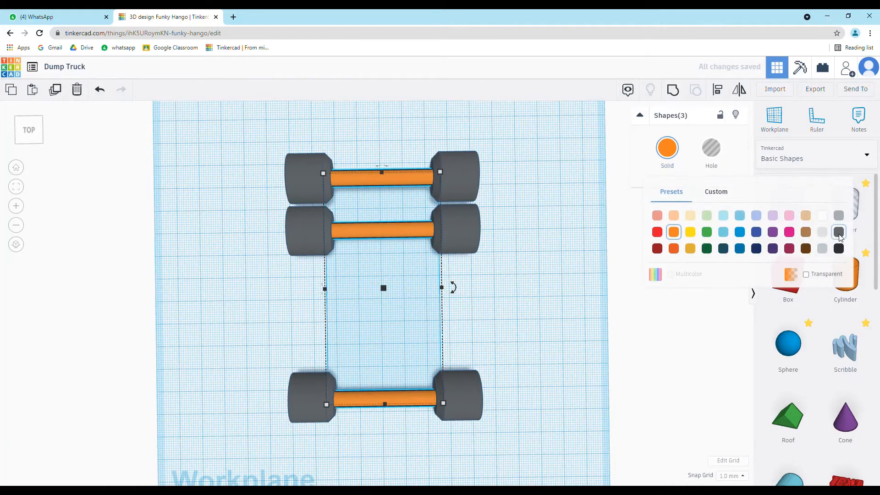
pyautogui.click(839, 215)
pyautogui.moveTo(579, 420); pyautogui.dragTo(357, 382, button='right')
pyautogui.click(538, 372)
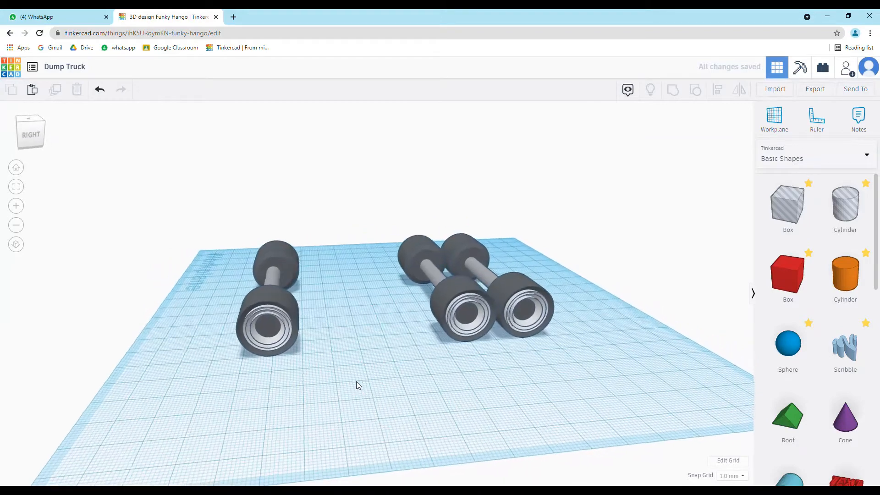
# - Place a box on the workplane beside the wheels and round its edges with a radius of 2.41
pyautogui.moveTo(787, 274); pyautogui.dragTo(370, 436)
pyautogui.moveTo(370, 435); pyautogui.dragTo(457, 414, button='right')
pyautogui.moveTo(677, 200); pyautogui.dragTo(677, 200)
pyautogui.moveTo(624, 299); pyautogui.dragTo(412, 350, button='right')
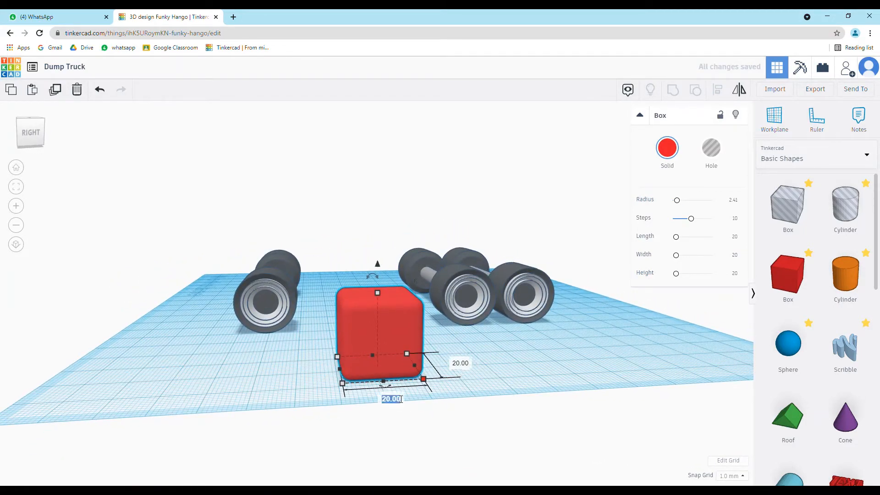
# - Set the box's dimension along the truck's length to 25 mm and increase its height
pyautogui.write('25')
pyautogui.press('Return')
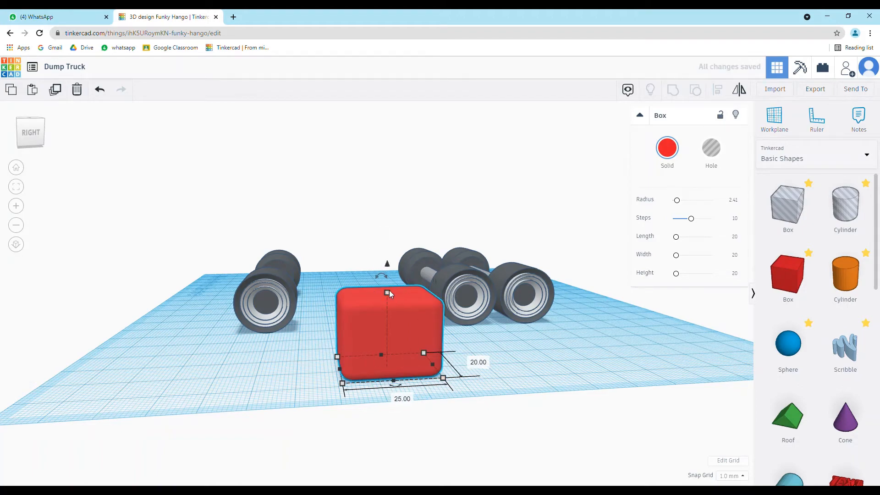
pyautogui.moveTo(389, 293)
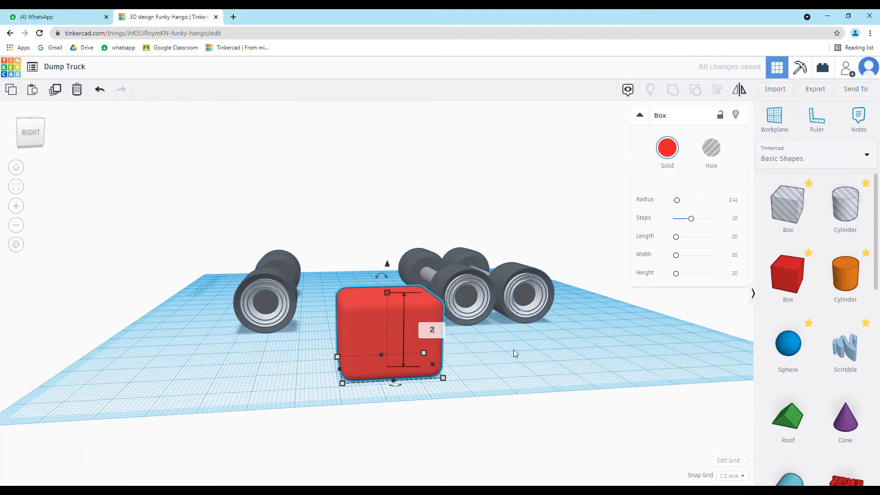
pyautogui.moveTo(513, 349); pyautogui.dragTo(499, 372, button='right')
pyautogui.moveTo(384, 390); pyautogui.dragTo(481, 367, button='right')
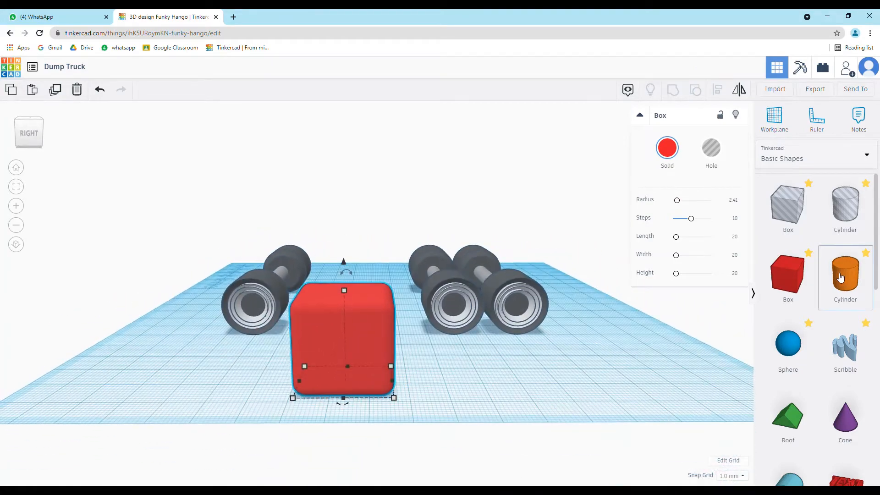
# - Place a cylinder next to the box and rotate it 90° so that it lies parallel to the axles
pyautogui.moveTo(845, 275); pyautogui.dragTo(416, 314)
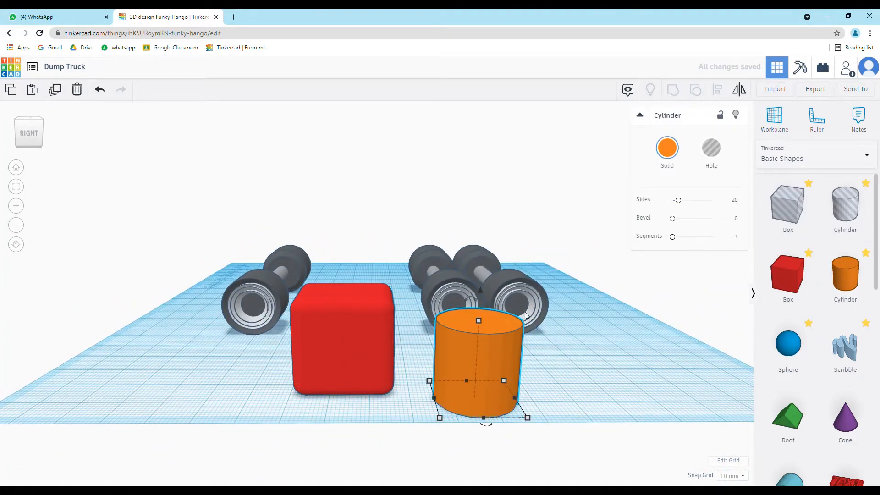
pyautogui.moveTo(526, 315); pyautogui.dragTo(511, 353)
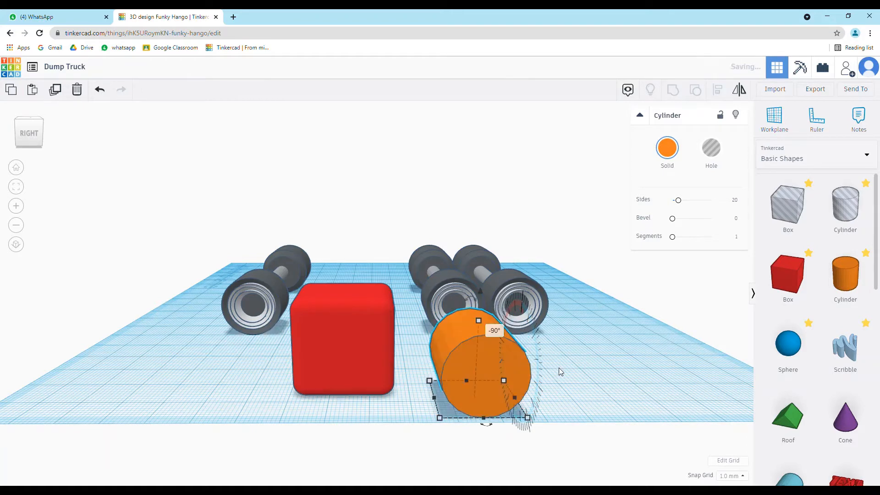
pyautogui.click(673, 360)
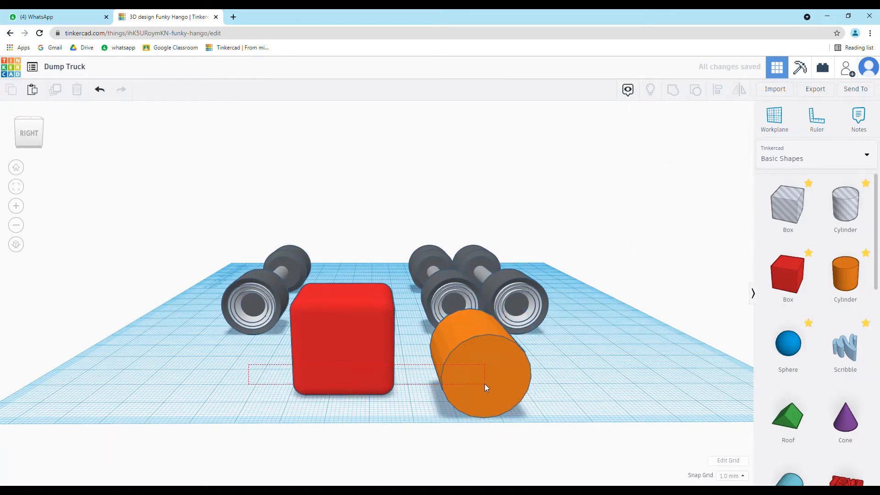
# - Select the box and the cylinder and center-align them with each other
pyautogui.moveTo(485, 384); pyautogui.dragTo(485, 382)
pyautogui.click(715, 97)
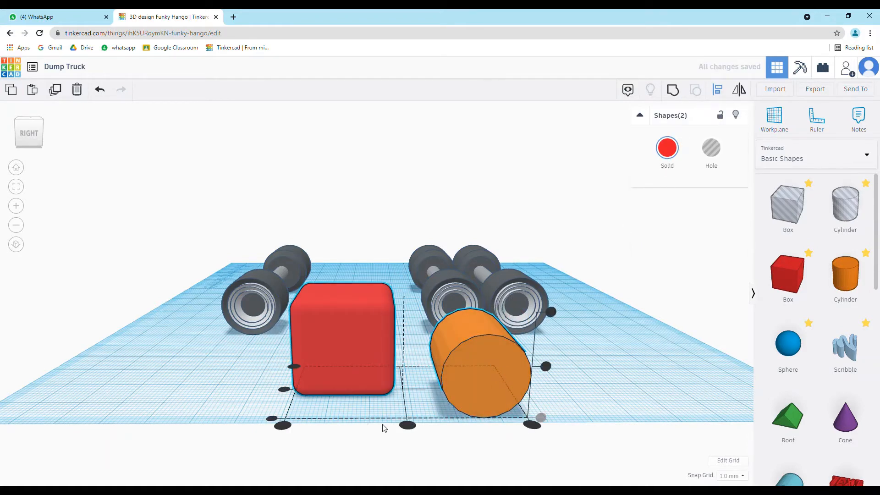
pyautogui.click(406, 425)
pyautogui.click(343, 390)
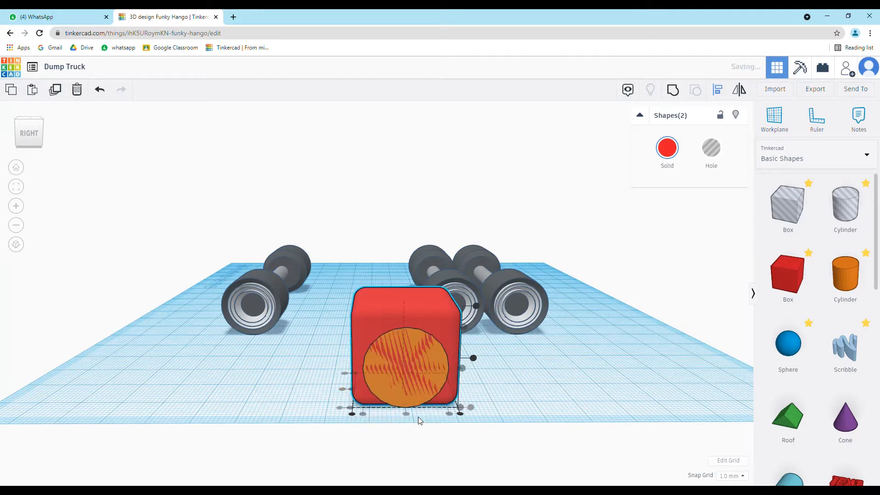
pyautogui.click(478, 361)
# - Stretch the cylinder downward so that it extends below the underside of the box
pyautogui.moveTo(320, 356); pyautogui.dragTo(411, 335, button='right')
pyautogui.click(392, 329)
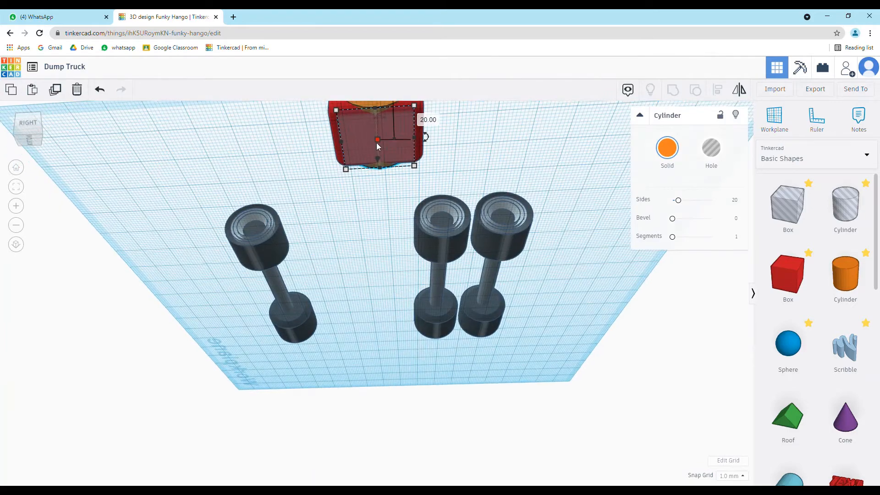
pyautogui.moveTo(378, 146); pyautogui.dragTo(376, 184)
pyautogui.moveTo(376, 183); pyautogui.dragTo(380, 226, button='right')
pyautogui.moveTo(379, 225); pyautogui.dragTo(380, 205)
pyautogui.moveTo(381, 205); pyautogui.dragTo(442, 226, button='right')
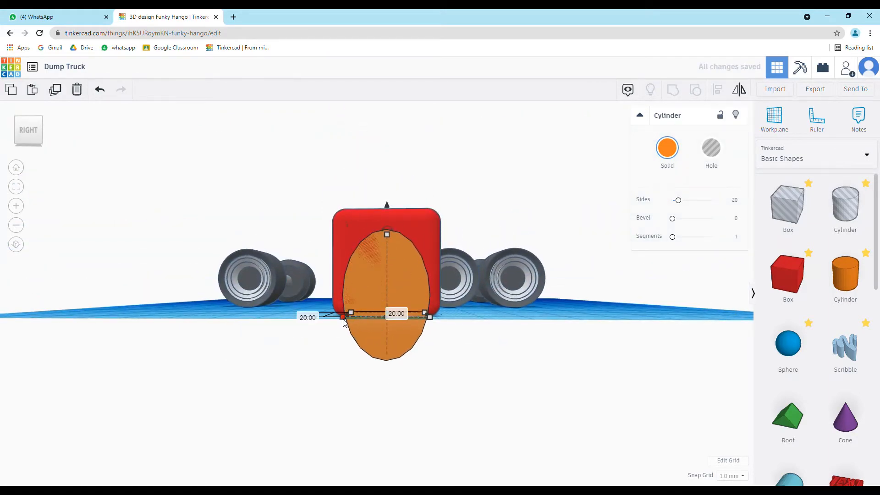
# - Set the cylinder's dimension along the truck's length to 22 mm
pyautogui.moveTo(472, 360); pyautogui.dragTo(468, 438, button='right')
pyautogui.scroll(-3, 366, 424)
pyautogui.click(358, 416)
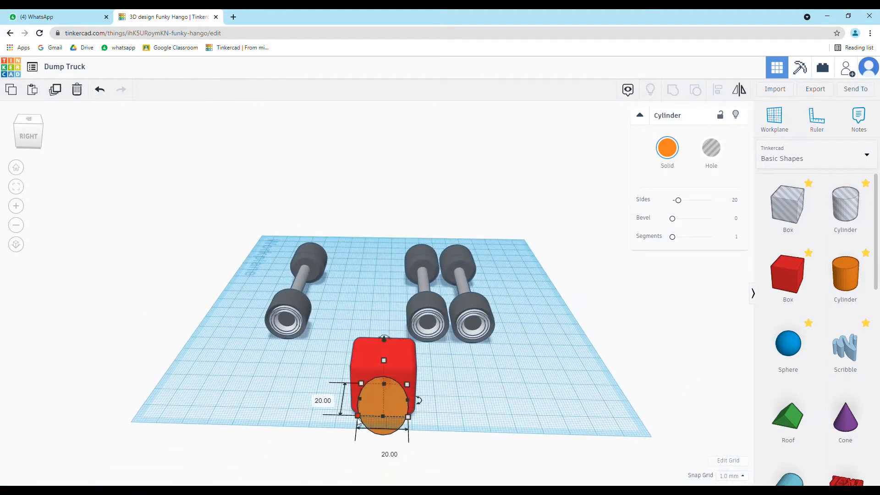
pyautogui.write('2')
pyautogui.press('Return')
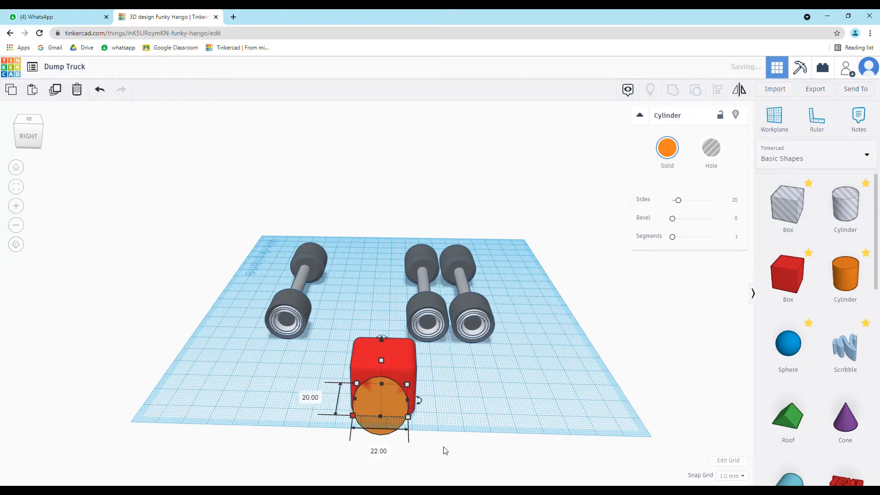
# - Center-align the cylinder with the box lengthwise and vertically, and undo the vertical alignment
pyautogui.moveTo(309, 375); pyautogui.dragTo(422, 426)
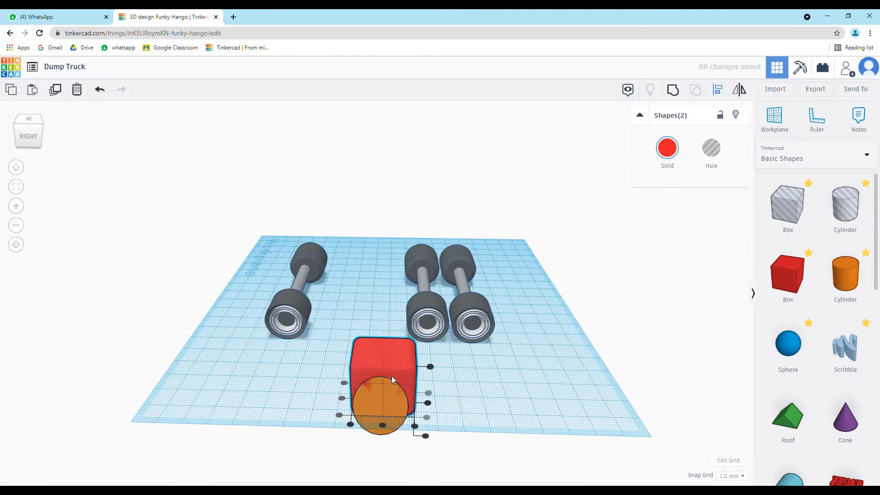
pyautogui.click(381, 426)
pyautogui.click(427, 403)
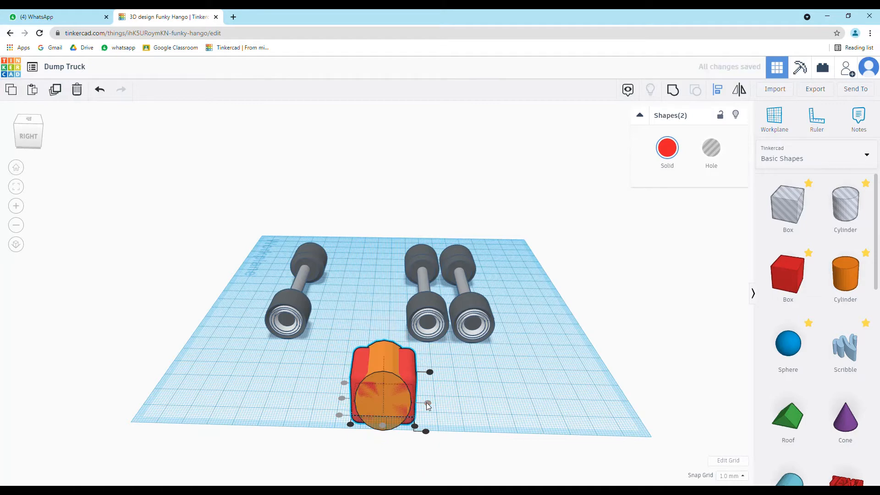
pyautogui.click(99, 91)
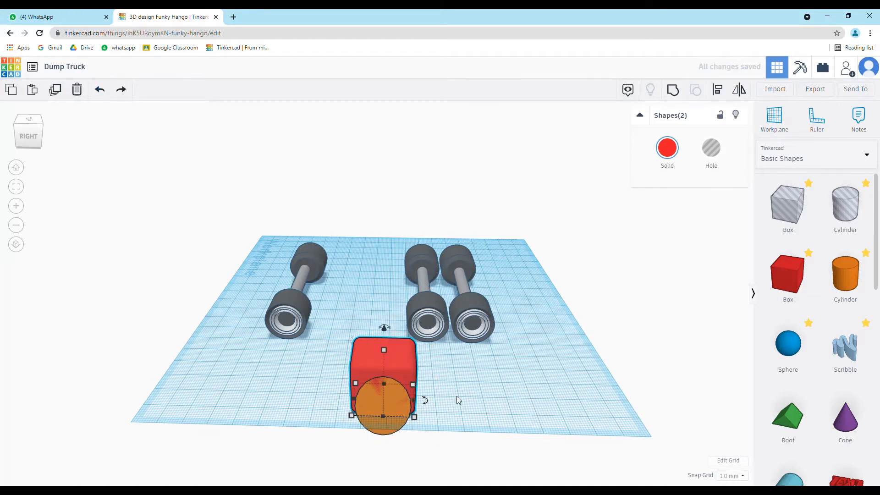
# - Set the cylinder's axial length to 22 mm and nudge it so that it passes completely through the box
pyautogui.click(456, 396)
pyautogui.moveTo(456, 396); pyautogui.dragTo(457, 367, button='right')
pyautogui.moveTo(397, 377); pyautogui.dragTo(265, 387, button='right')
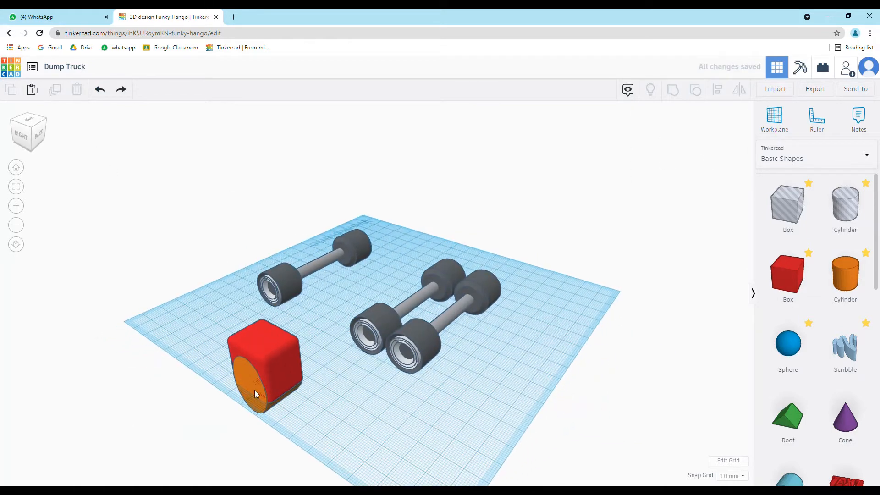
pyautogui.click(254, 389)
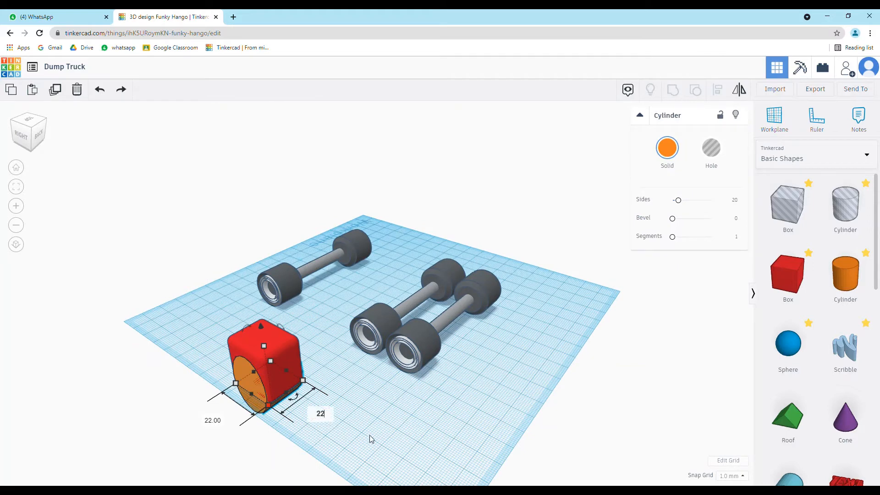
pyautogui.press('Return')
pyautogui.press('Right')
pyautogui.press('Left')
pyautogui.press('Left')
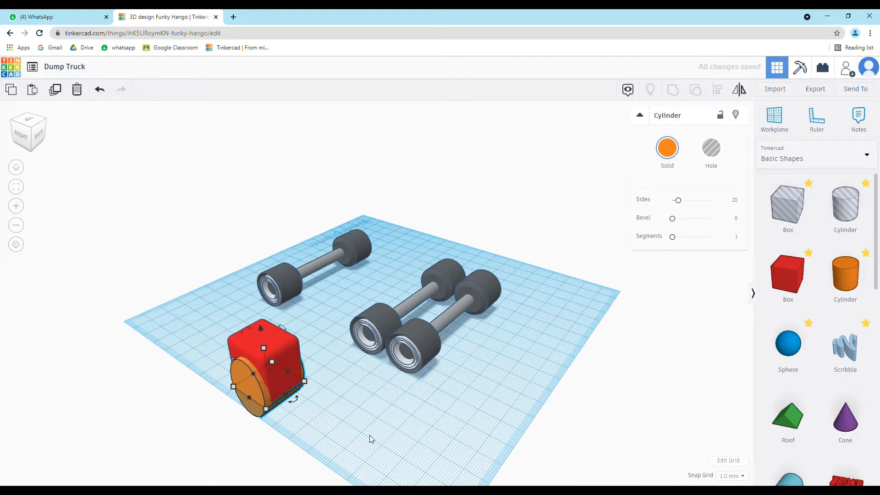
# - Turn the cylinder into a hole and group it with the box to cut the wheel arch
pyautogui.moveTo(374, 430); pyautogui.dragTo(458, 427, button='right')
pyautogui.click(708, 151)
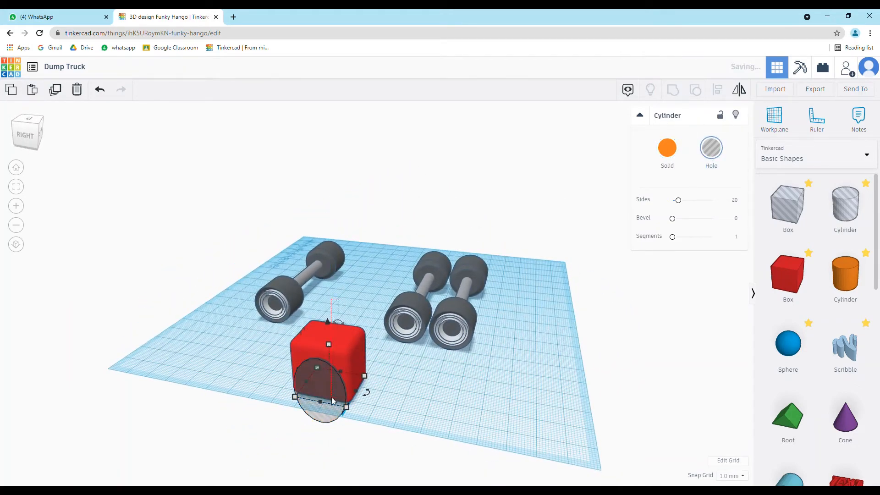
pyautogui.keyDown('shift'); pyautogui.click(354, 384); pyautogui.keyUp('shift')
pyautogui.click(667, 91)
# - Set the cut box's 20 mm side to 55 mm and move the box sideways between the wheel sets
pyautogui.moveTo(466, 311); pyautogui.dragTo(254, 358, button='right')
pyautogui.moveTo(253, 358)
pyautogui.click(244, 407)
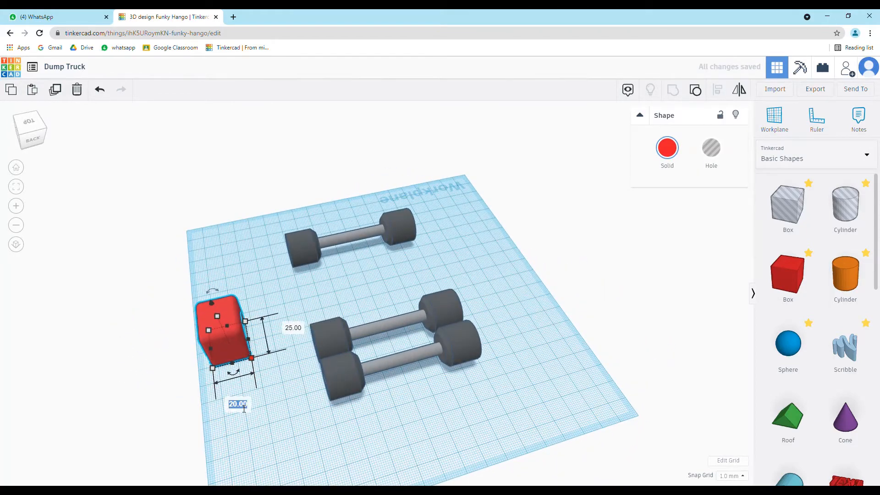
pyautogui.press('Return')
pyautogui.moveTo(277, 423); pyautogui.dragTo(243, 439, button='right')
pyautogui.press('Right')
pyautogui.press('Right')
pyautogui.press('Right')
pyautogui.press('Right')
pyautogui.press('Right')
pyautogui.press('Right')
pyautogui.press('Right')
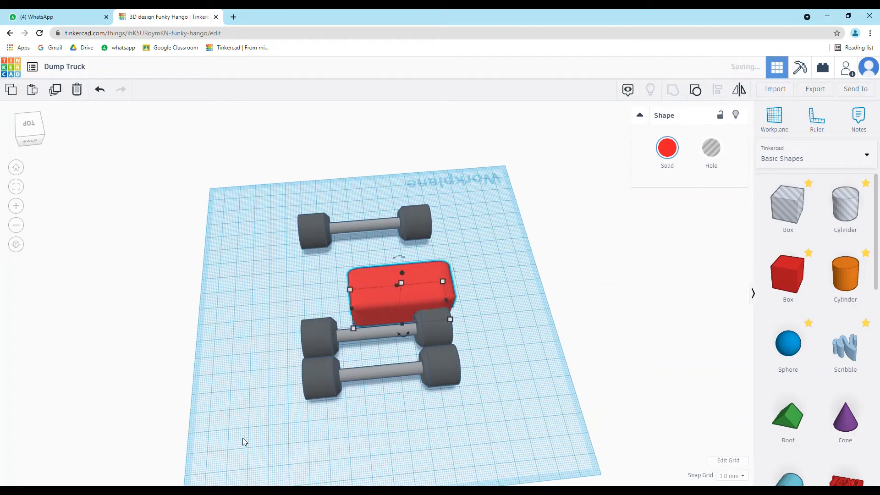
# - Widen the red wheel-arch box across the truck, trying 70 and 80 mm before setting 82 mm
pyautogui.moveTo(356, 328)
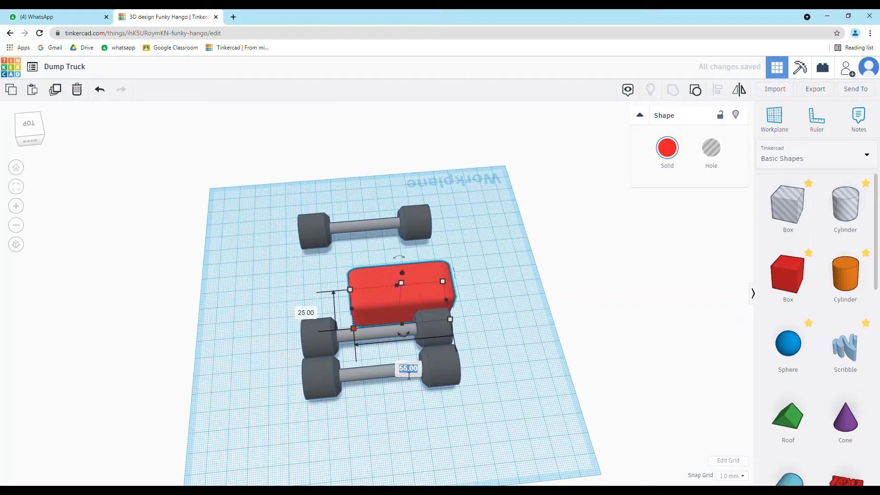
pyautogui.write('70')
pyautogui.press('Return')
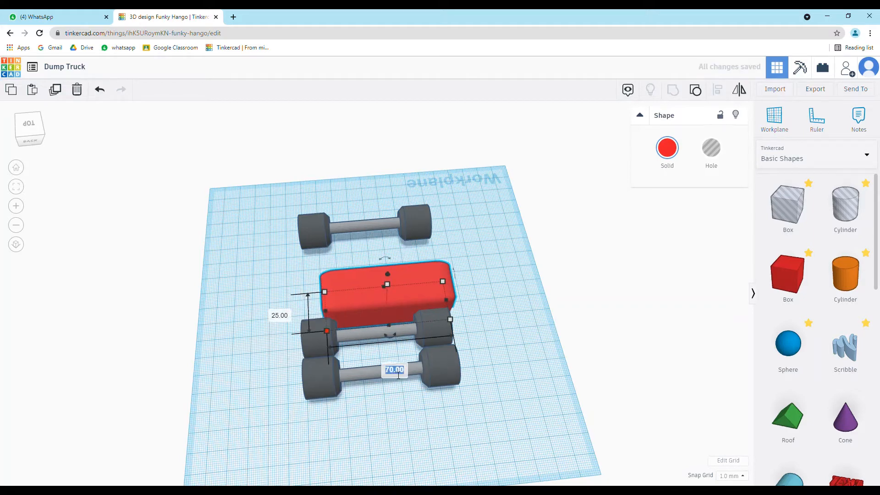
pyautogui.write('80')
pyautogui.press('Return')
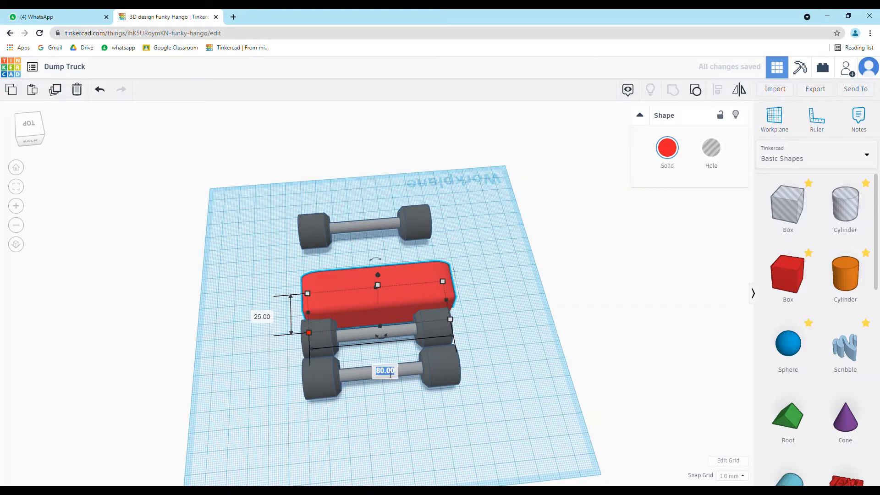
pyautogui.write('82')
pyautogui.press('Return')
# - Select the red wheel-arch box together with the wheels and axles and center-align them across the truck's width
pyautogui.moveTo(398, 436); pyautogui.dragTo(290, 342, button='right')
pyautogui.moveTo(233, 154); pyautogui.dragTo(446, 387)
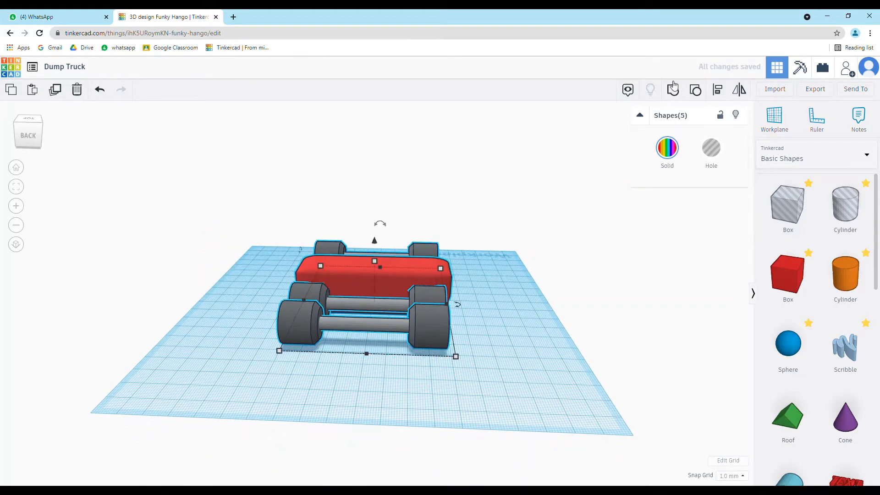
pyautogui.click(725, 92)
pyautogui.moveTo(584, 312); pyautogui.dragTo(568, 389, button='right')
pyautogui.click(378, 405)
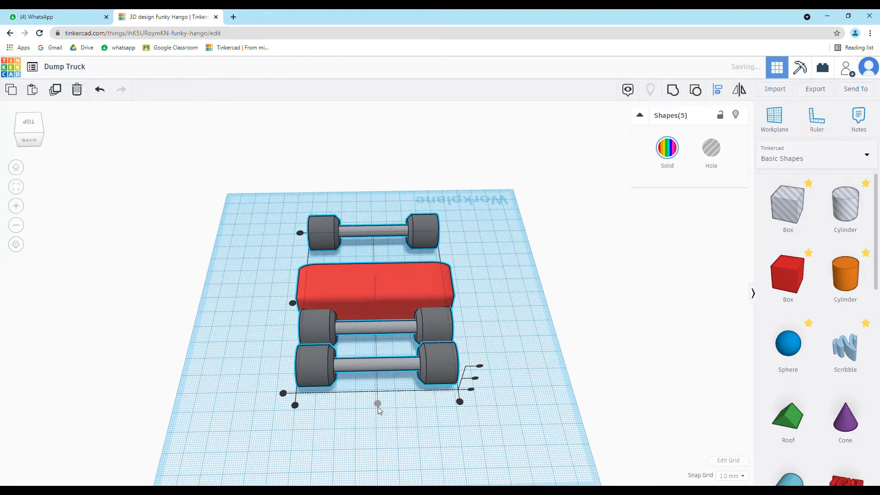
# - Move the red wheel-arch box along the truck toward the single pair of wheels
pyautogui.moveTo(379, 410); pyautogui.dragTo(412, 309, button='right')
pyautogui.click(412, 309)
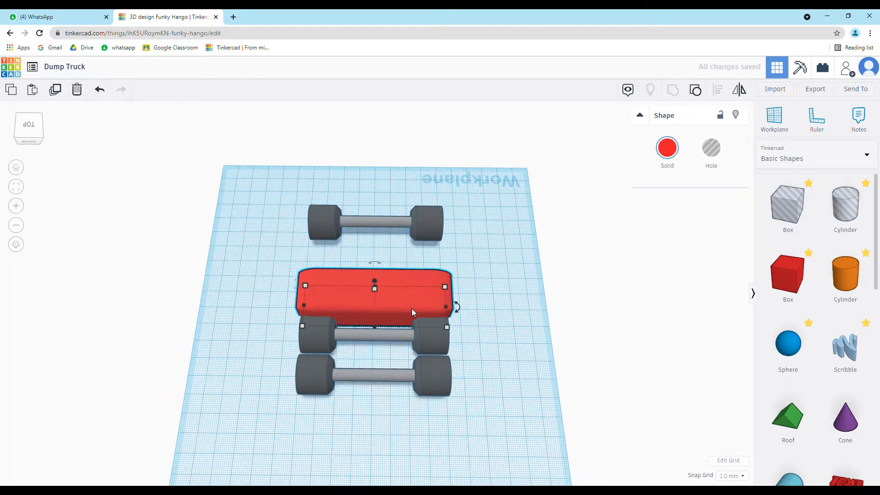
pyautogui.hotkey('shift', 'Up')
pyautogui.hotkey('shift', 'Up')
pyautogui.hotkey('shift', 'Up')
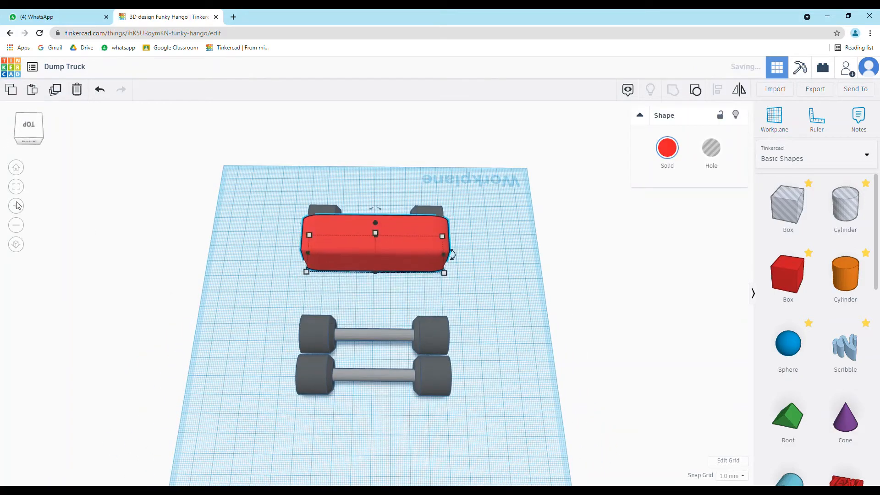
# - Fine-position the red wheel-arch box so its arch is centered lengthwise over the single wheel pair
pyautogui.click(16, 187)
pyautogui.moveTo(159, 298); pyautogui.dragTo(355, 220, button='right')
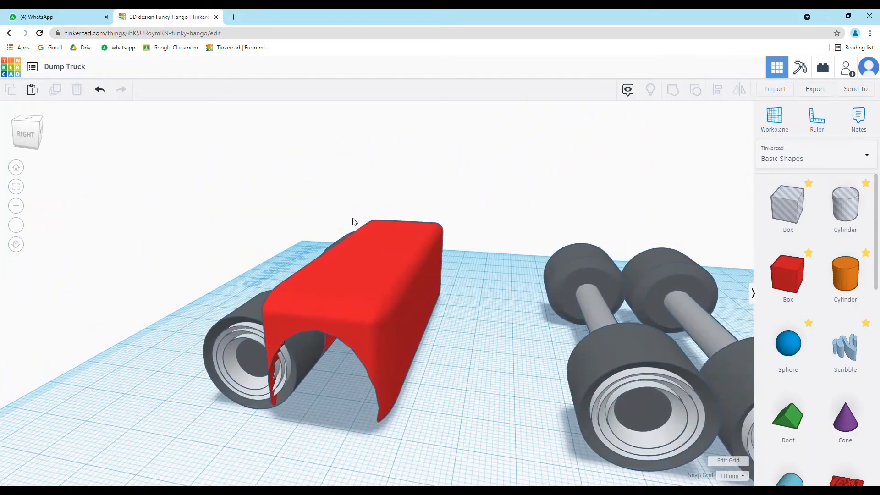
pyautogui.click(375, 310)
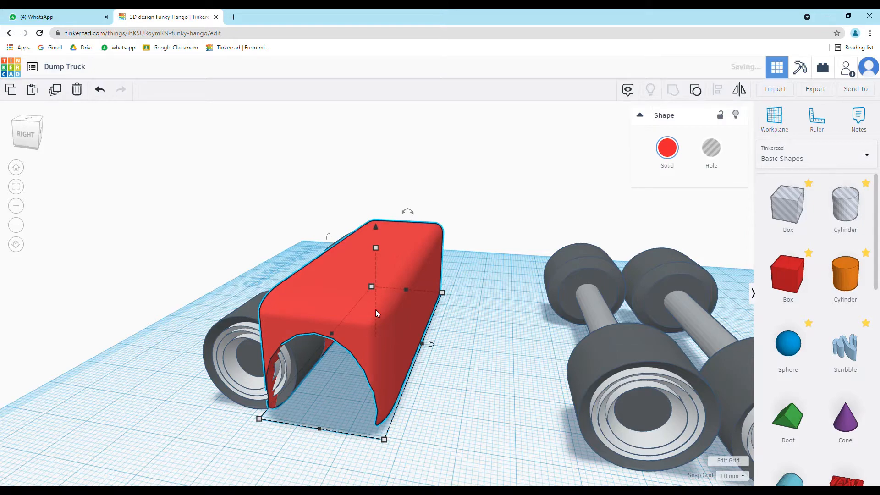
pyautogui.press('Left')
pyautogui.press('Left')
pyautogui.press('Left')
pyautogui.press('Left')
pyautogui.press('Left')
pyautogui.press('Left')
pyautogui.press('Left')
pyautogui.press('Left')
pyautogui.press('Left')
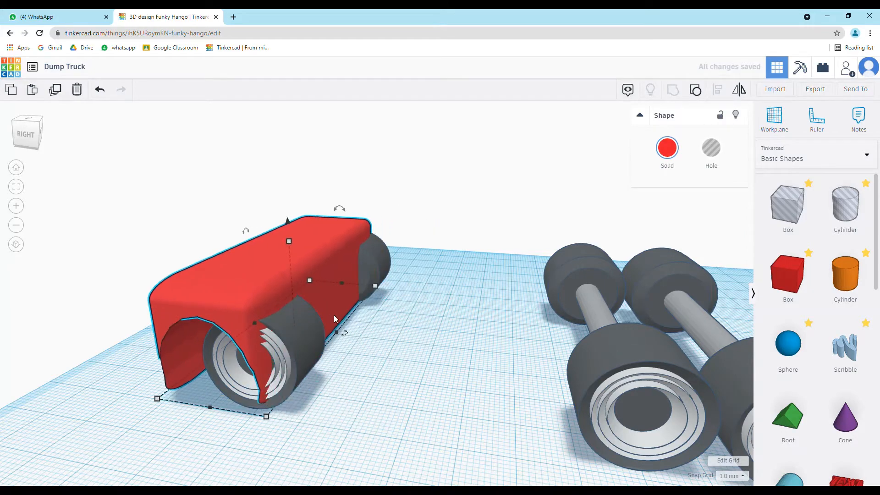
pyautogui.press('Left')
pyautogui.press('Left')
pyautogui.moveTo(365, 363); pyautogui.dragTo(194, 365, button='right')
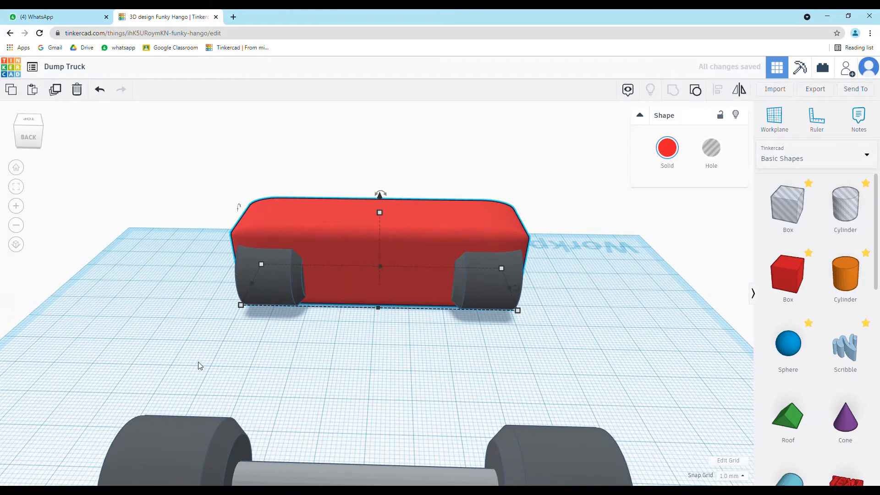
pyautogui.press('Down')
pyautogui.press('Down')
pyautogui.press('Down')
pyautogui.press('Down')
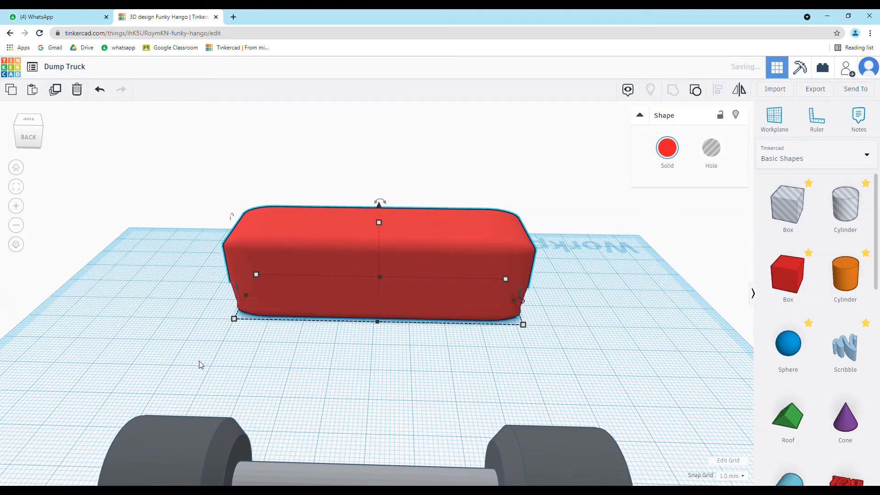
# - Raise the red wheel-arch box slightly so its arch clears the top of the single wheel pair
pyautogui.moveTo(201, 364); pyautogui.dragTo(447, 318, button='right')
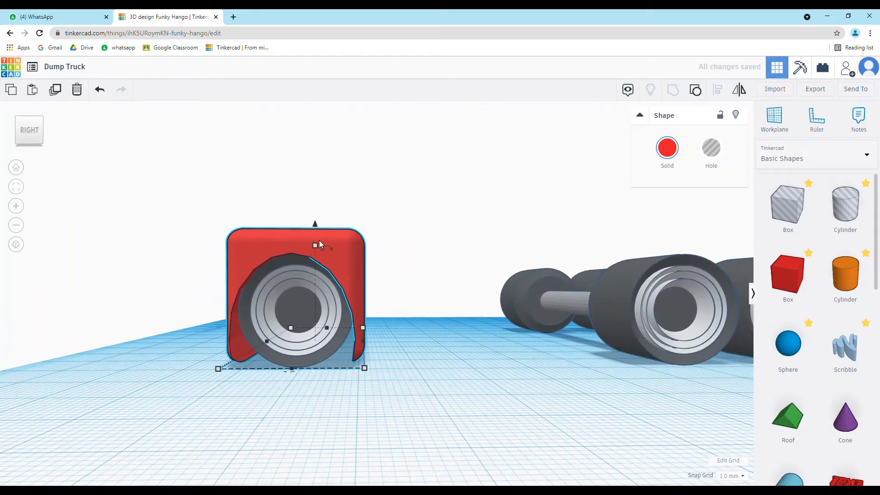
pyautogui.click(313, 213)
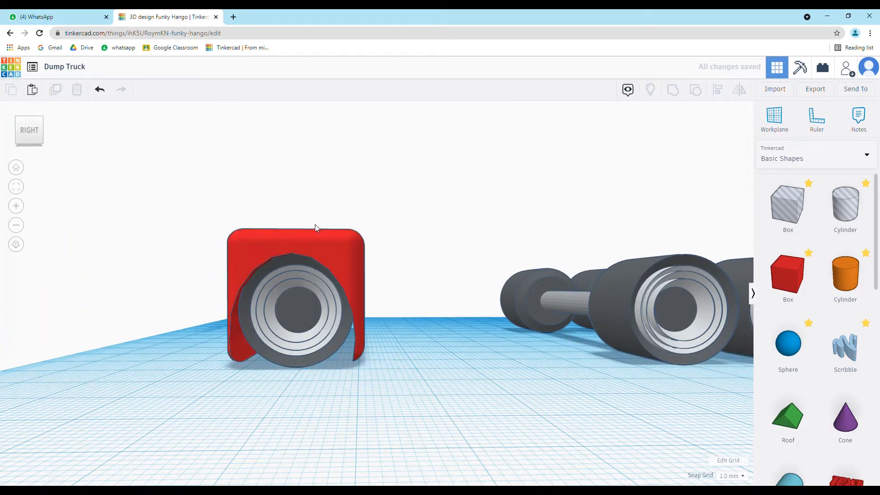
pyautogui.click(293, 259)
pyautogui.click(283, 236)
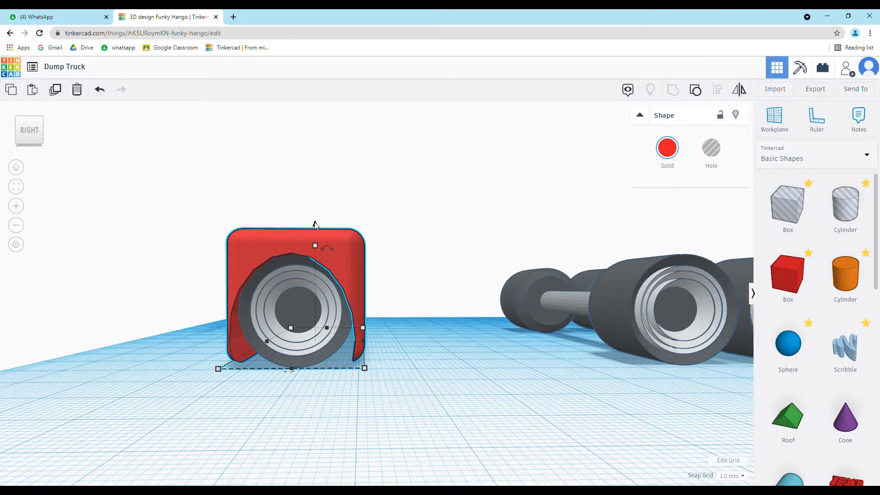
pyautogui.moveTo(315, 222); pyautogui.dragTo(315, 214)
pyautogui.moveTo(360, 367); pyautogui.dragTo(306, 372, button='right')
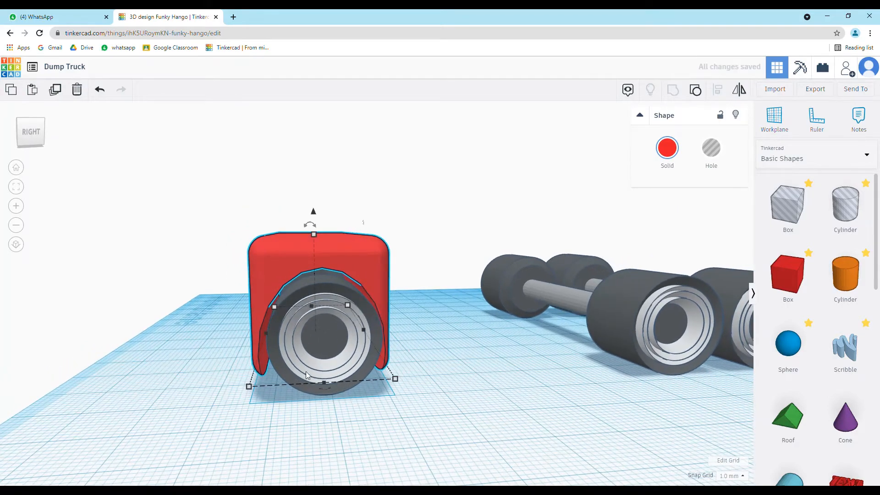
# - Set the wheel-arch box's length along the truck to 30 mm and keep it centered over the single wheel pair
pyautogui.click(248, 386)
pyautogui.moveTo(322, 438); pyautogui.dragTo(330, 352, button='right')
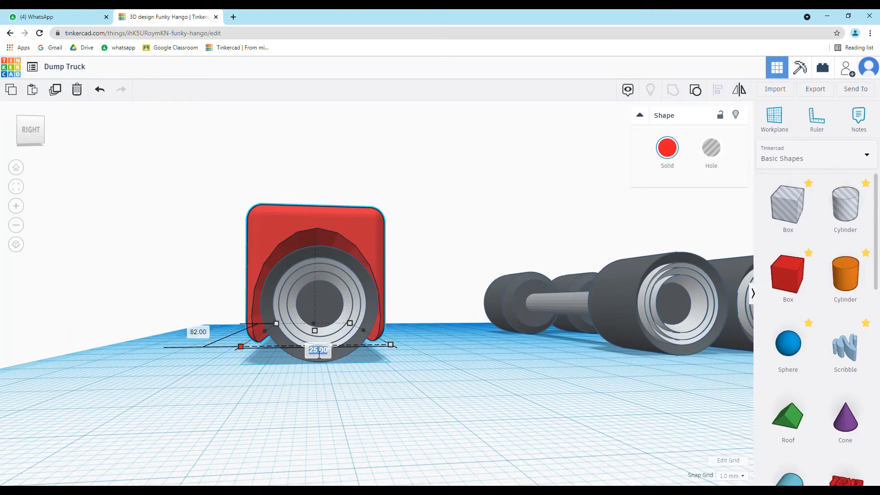
pyautogui.write('30')
pyautogui.press('Return')
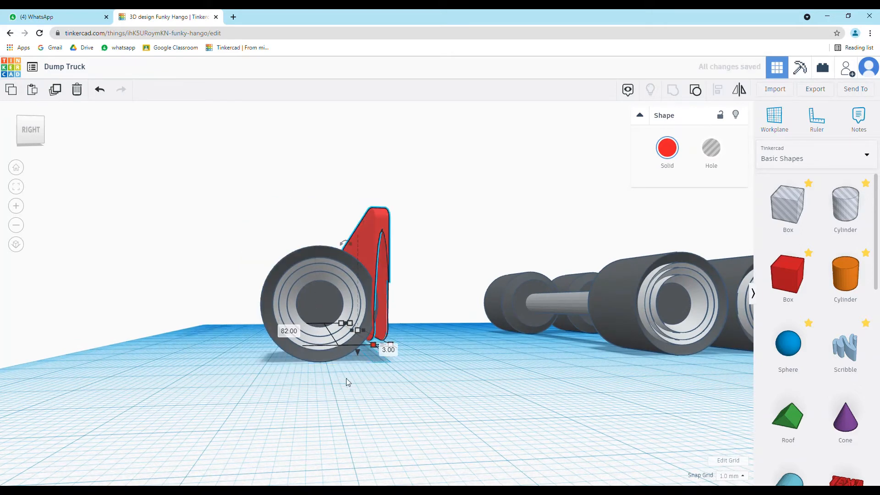
pyautogui.click(370, 380)
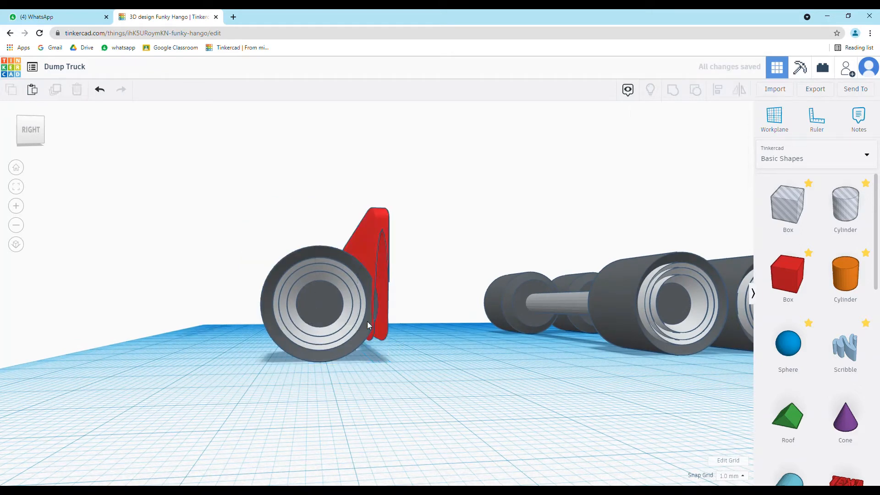
pyautogui.click(381, 342)
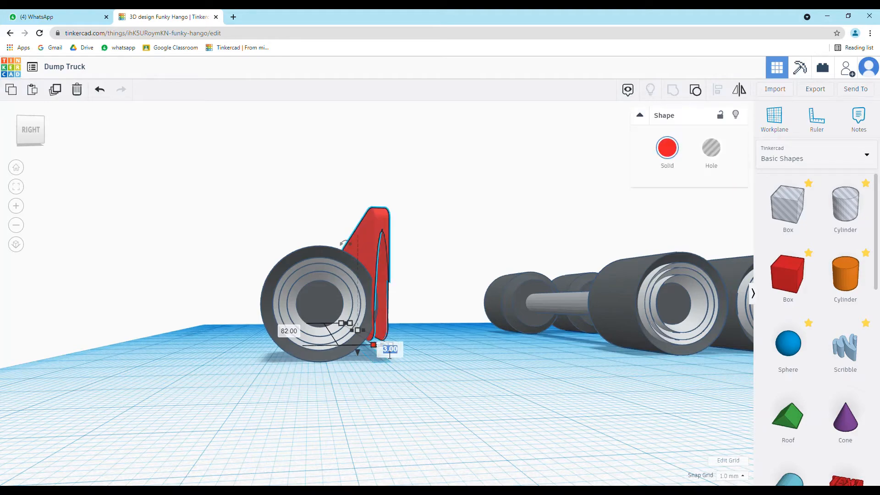
pyautogui.write('30')
pyautogui.press('Return')
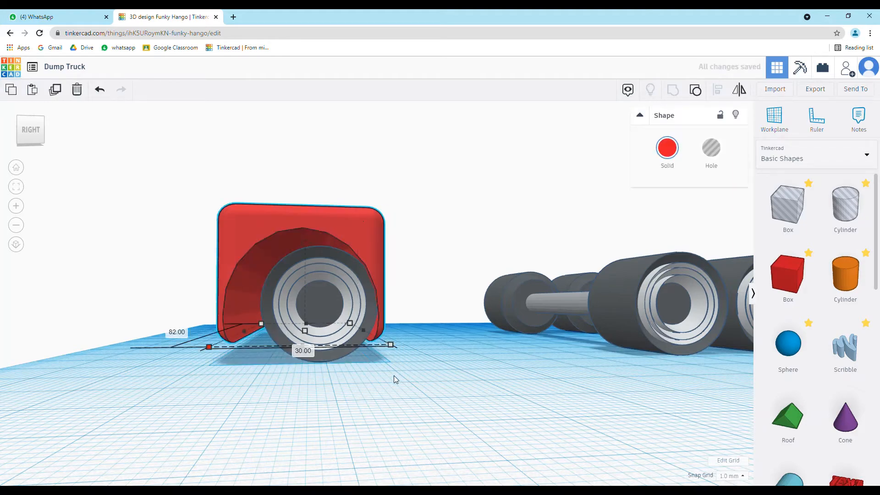
pyautogui.moveTo(391, 385); pyautogui.dragTo(148, 198, button='right')
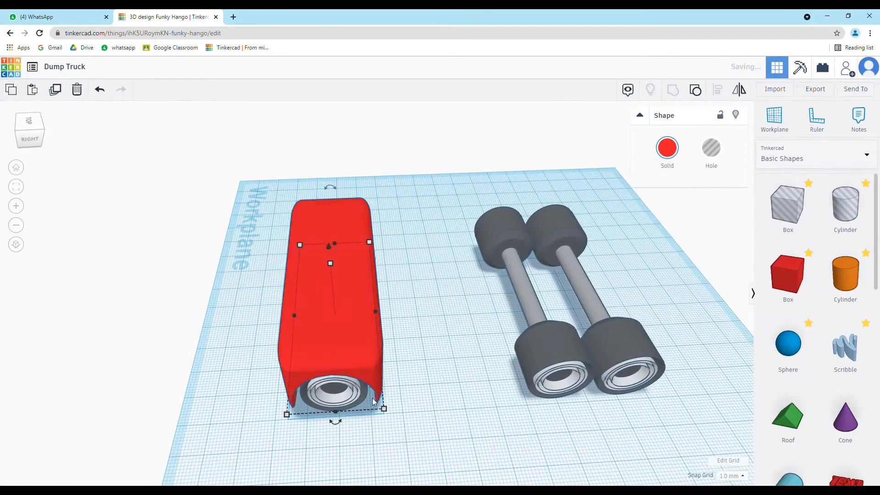
# - Duplicate the red wheel-arch box and set the copy's length along the truck to 50 mm
pyautogui.click(336, 446)
pyautogui.write('5')
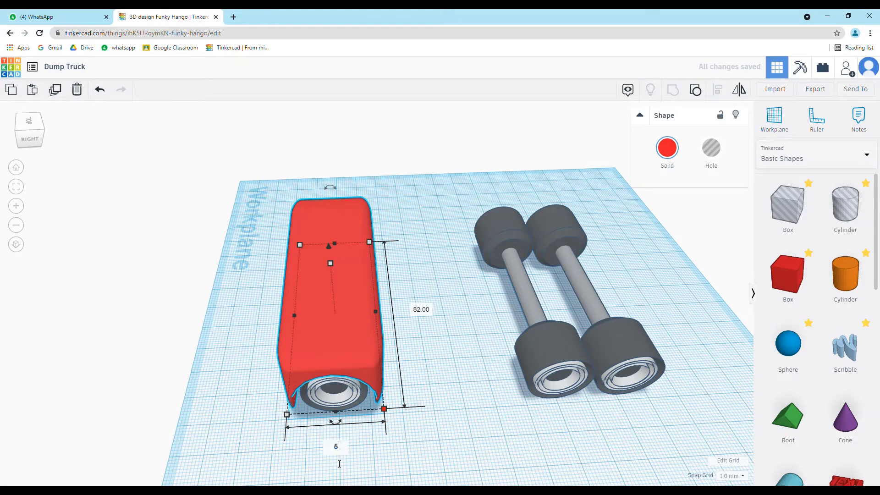
pyautogui.write('0')
pyautogui.press('Return')
# - Move the copied wheel-arch box along the truck until it is centered over the two adjacent wheel pairs
pyautogui.press('Right')
pyautogui.press('Right')
pyautogui.press('Right')
pyautogui.press('Right')
pyautogui.press('Right')
pyautogui.press('Right')
pyautogui.press('Right')
pyautogui.press('Right')
pyautogui.press('Right')
pyautogui.press('Right')
pyautogui.press('Right')
pyautogui.press('Right')
pyautogui.press('Right')
pyautogui.press('Right')
pyautogui.press('Right')
pyautogui.press('Right')
pyautogui.press('Right')
pyautogui.press('Right')
pyautogui.press('Right')
pyautogui.press('Right')
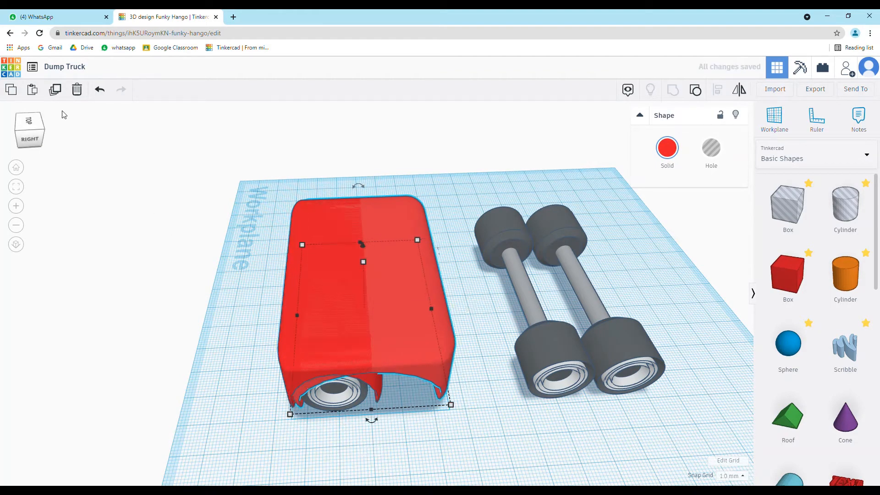
pyautogui.press('Right')
pyautogui.press('Right')
pyautogui.press('Right')
pyautogui.press('Right')
pyautogui.press('Right')
pyautogui.press('Right')
pyautogui.press('Right')
pyautogui.press('Right')
pyautogui.press('Right')
pyautogui.press('Right')
pyautogui.press('Right')
pyautogui.press('Right')
pyautogui.press('Right')
pyautogui.press('Right')
pyautogui.press('Right')
pyautogui.press('Right')
pyautogui.press('Right')
pyautogui.press('Right')
pyautogui.press('Right')
pyautogui.press('Right')
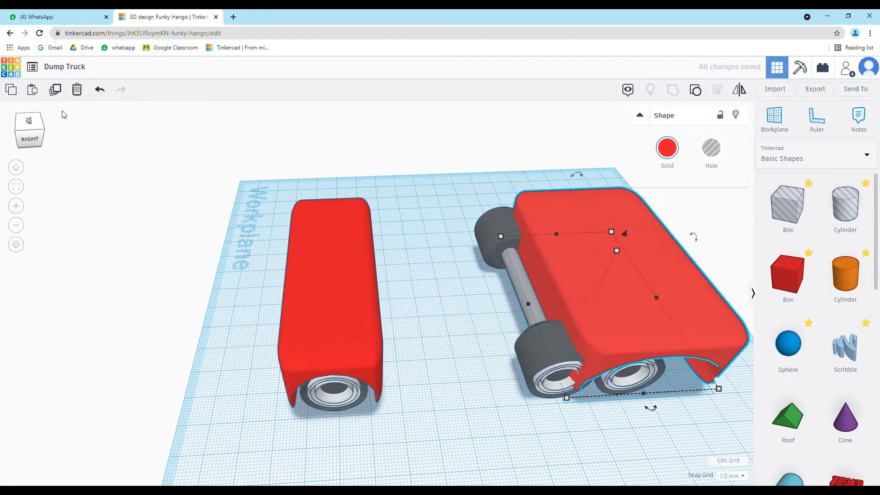
pyautogui.press('Left')
pyautogui.press('Left')
pyautogui.press('Left')
pyautogui.press('Left')
pyautogui.press('Left')
pyautogui.press('Left')
pyautogui.press('Left')
pyautogui.press('Left')
pyautogui.press('Left')
pyautogui.press('Left')
pyautogui.press('Left')
pyautogui.press('Left')
pyautogui.press('Left')
pyautogui.press('Left')
pyautogui.press('Left')
pyautogui.scroll(-3, 345, 230)
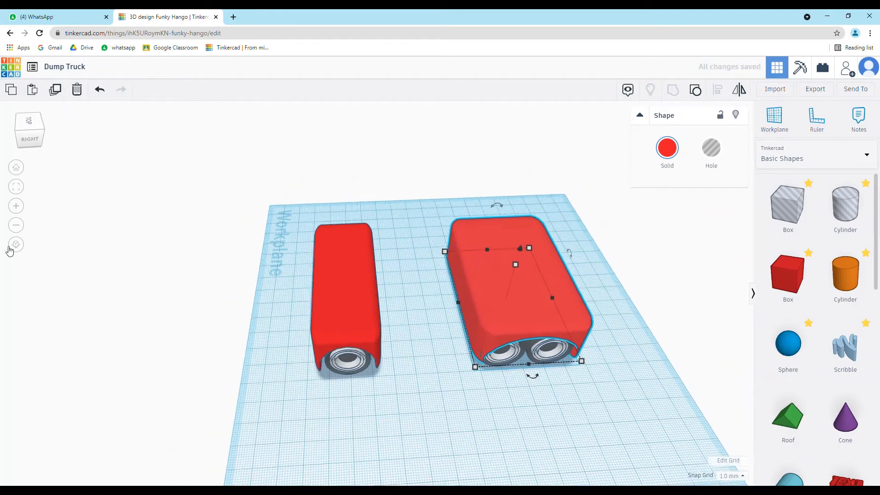
pyautogui.click(28, 137)
pyautogui.click(16, 188)
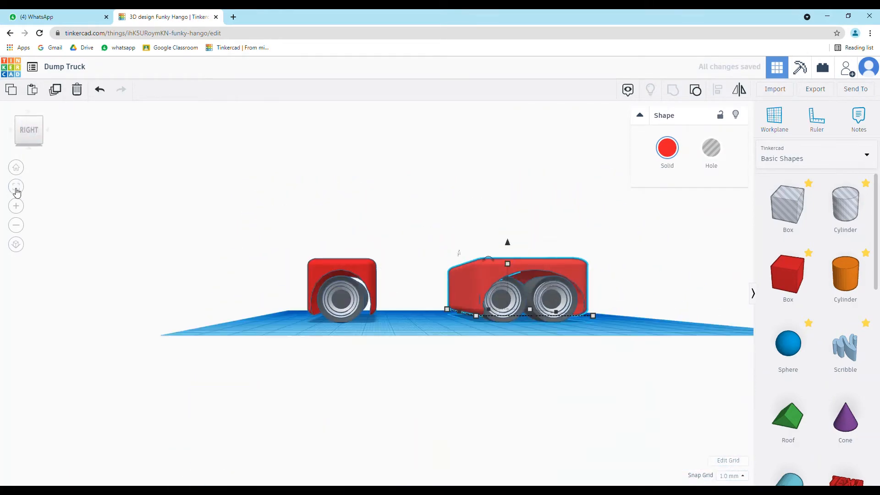
pyautogui.scroll(5, 246, 277)
pyautogui.scroll(-3, 246, 277)
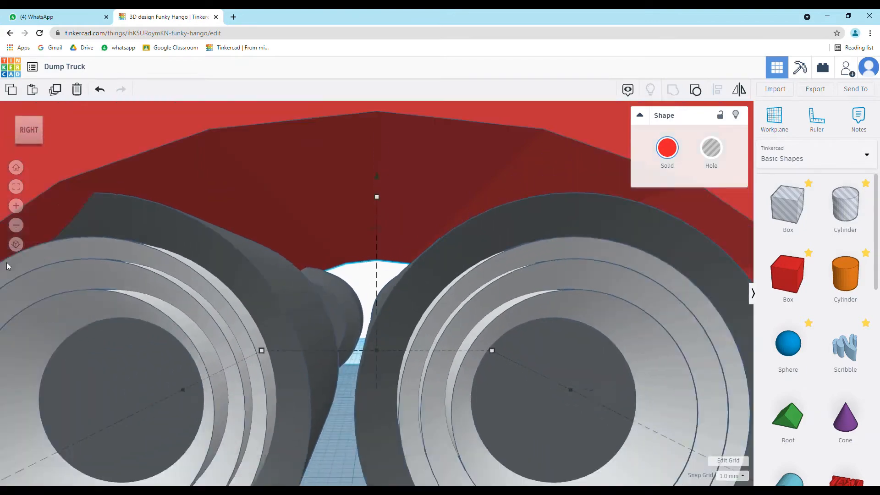
pyautogui.click(21, 187)
pyautogui.press('Left')
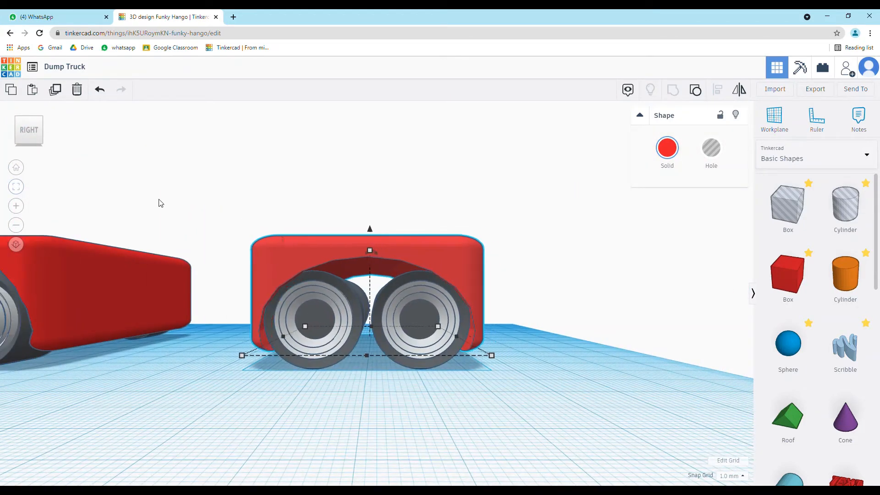
# - Set the copied box's length along the truck to 55 mm and shift it back over the double wheels
pyautogui.click(243, 356)
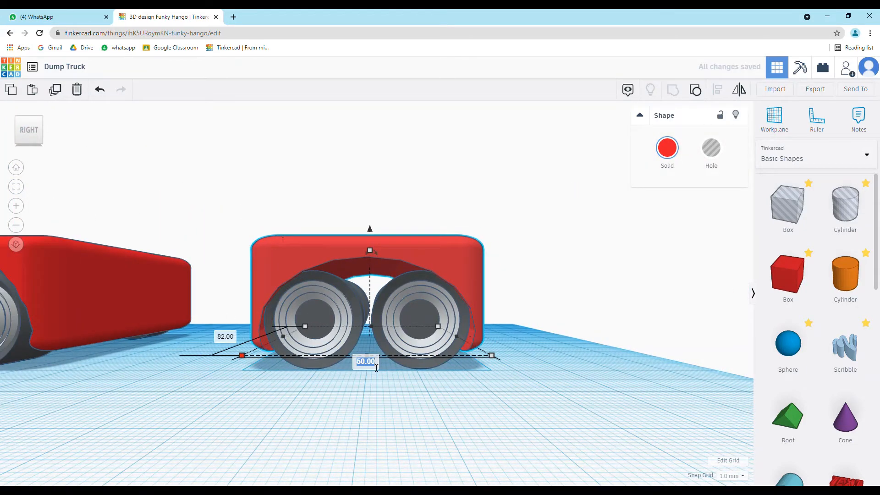
pyautogui.write('55')
pyautogui.press('Return')
pyautogui.press('Right')
pyautogui.press('Right')
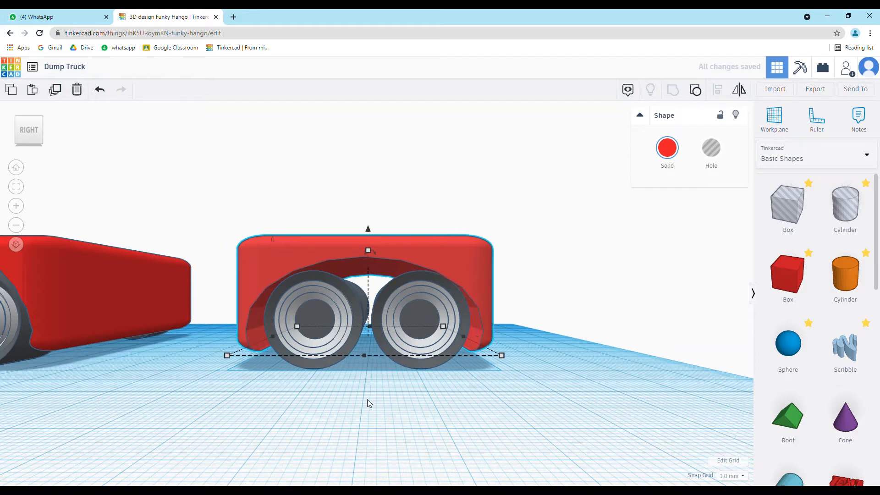
pyautogui.moveTo(347, 375); pyautogui.dragTo(281, 387, button='right')
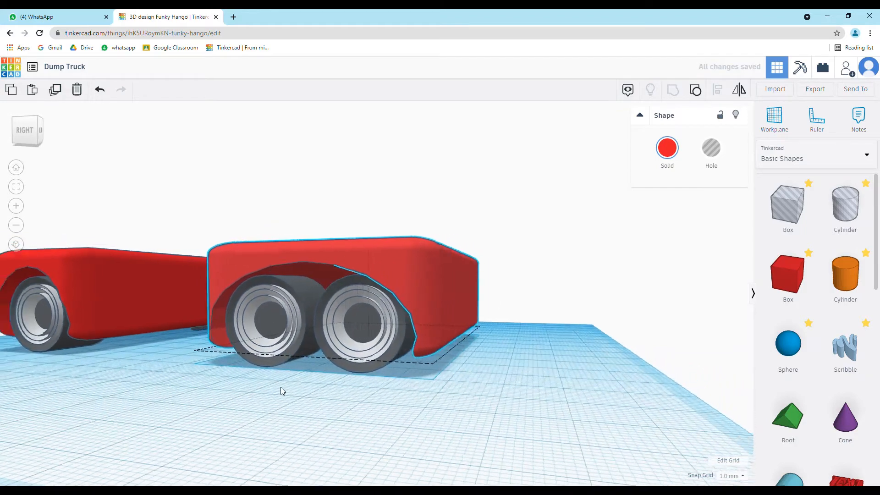
# - Set the copied box's length along the truck to 60 mm, then re-center and slightly lower it over the double wheels
pyautogui.moveTo(319, 335); pyautogui.dragTo(378, 356, button='right')
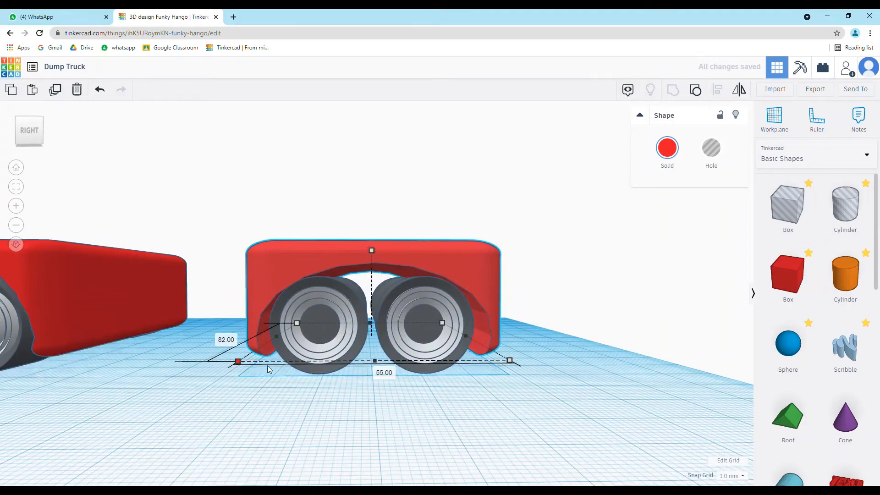
pyautogui.write('60')
pyautogui.press('Return')
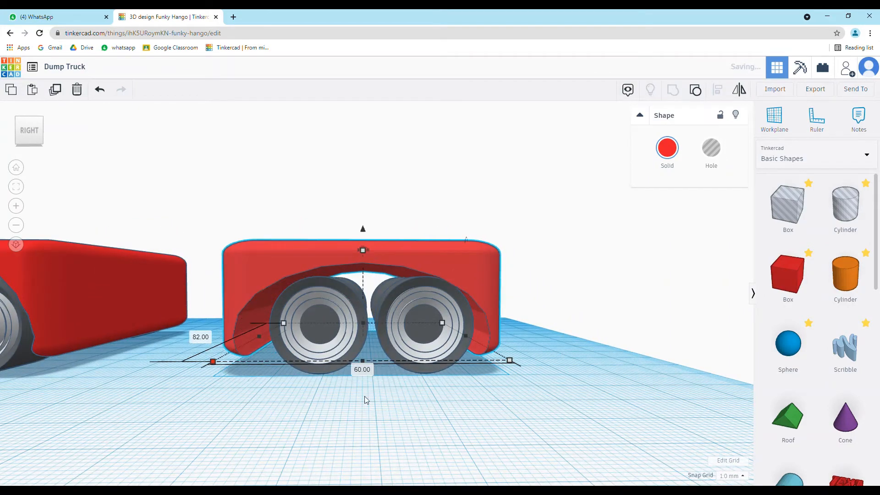
pyautogui.moveTo(379, 329); pyautogui.dragTo(272, 380, button='right')
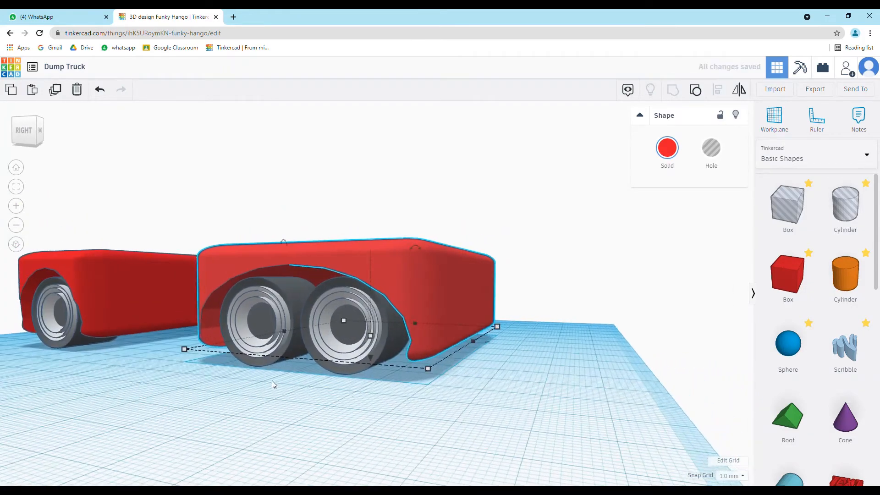
pyautogui.moveTo(330, 397); pyautogui.dragTo(415, 277, button='right')
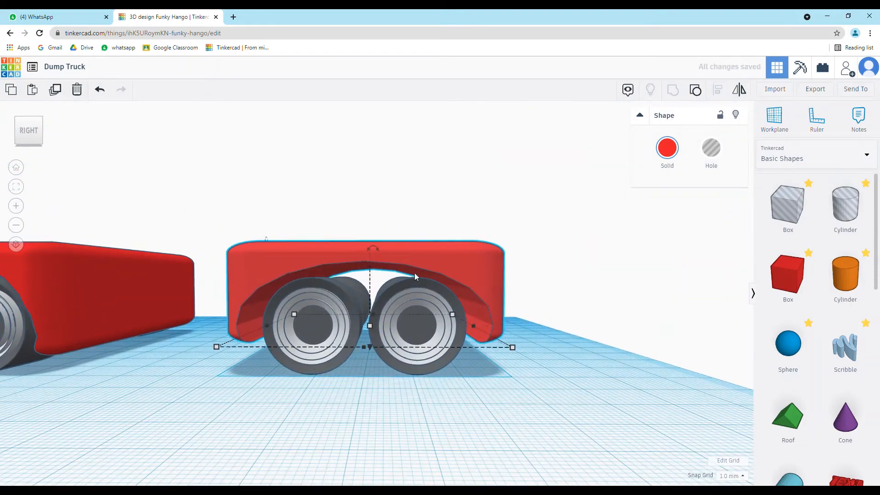
pyautogui.moveTo(371, 349); pyautogui.dragTo(345, 379)
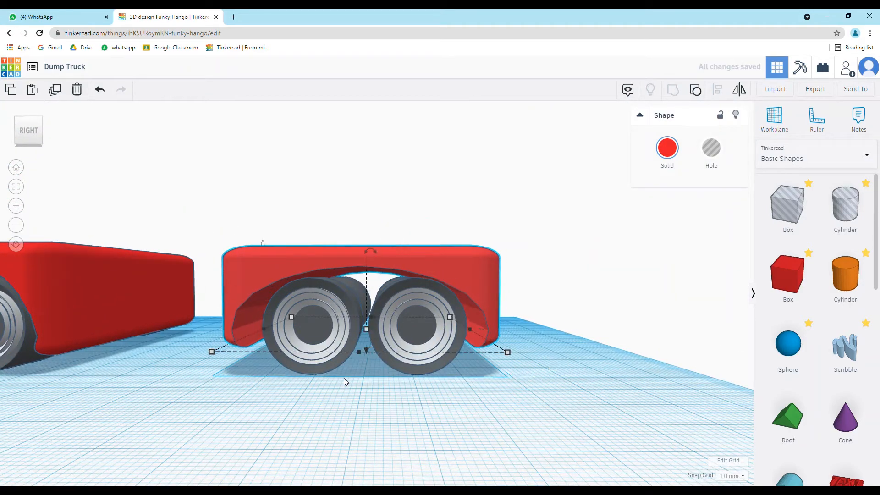
# - Resize the height of the red box over the single wheel pair to about 21 mm from its underside
pyautogui.moveTo(344, 378); pyautogui.dragTo(236, 411, button='right')
pyautogui.scroll(-2, 236, 411)
pyautogui.click(166, 356)
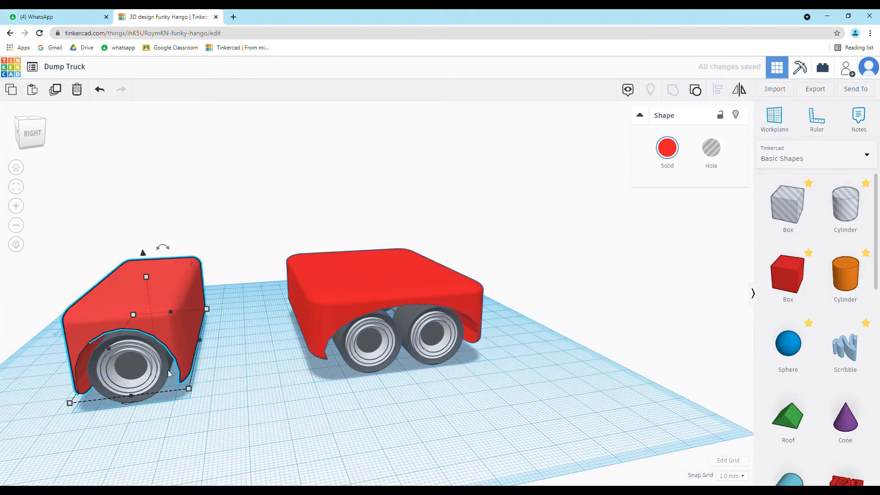
pyautogui.moveTo(166, 356); pyautogui.dragTo(146, 301, button='right')
pyautogui.moveTo(145, 300); pyautogui.dragTo(150, 290)
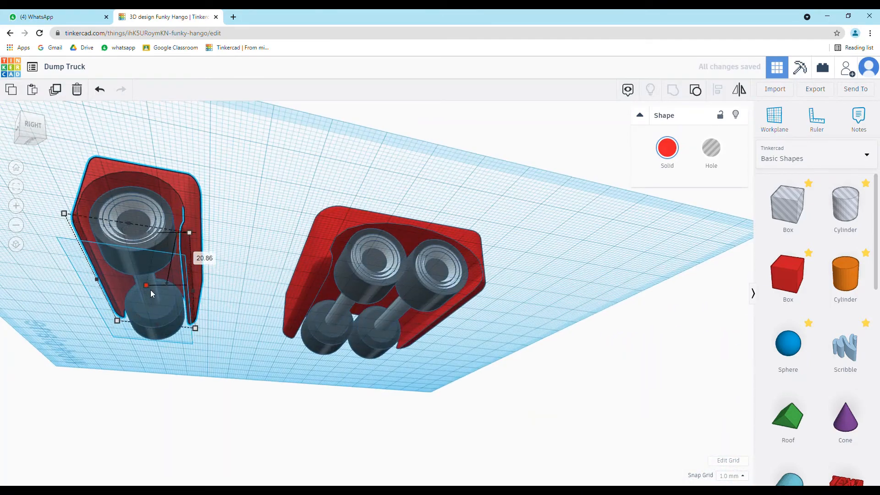
pyautogui.moveTo(151, 289); pyautogui.dragTo(385, 412, button='right')
pyautogui.click(390, 396)
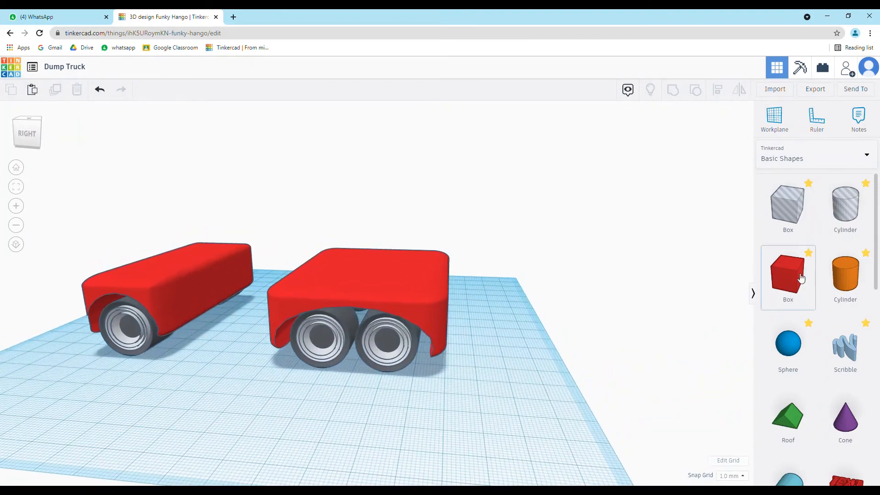
# - Place a solid box on the workplane beside the double wheels and round its edges to a radius of about 2.4
pyautogui.moveTo(788, 276); pyautogui.dragTo(264, 442)
pyautogui.click(261, 440)
pyautogui.moveTo(674, 201); pyautogui.dragTo(678, 201)
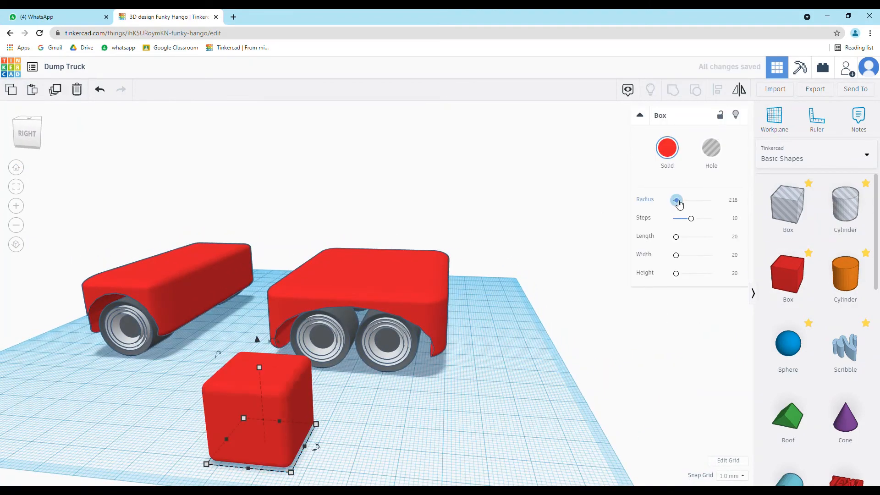
# - Set the height of the new rounded box to 10 mm
pyautogui.moveTo(474, 377); pyautogui.dragTo(357, 408, button='right')
pyautogui.moveTo(176, 268); pyautogui.dragTo(179, 276)
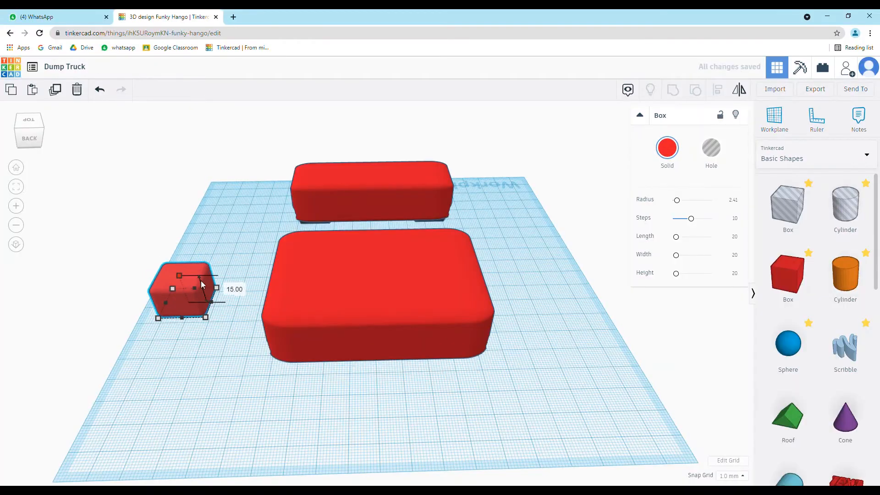
pyautogui.click(235, 290)
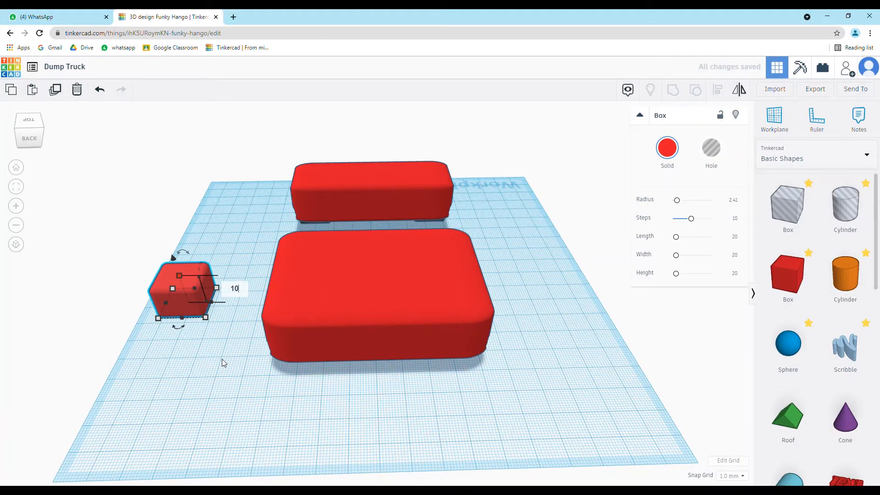
pyautogui.press('Return')
pyautogui.moveTo(221, 359); pyautogui.dragTo(504, 307, button='right')
pyautogui.click(16, 188)
pyautogui.click(29, 130)
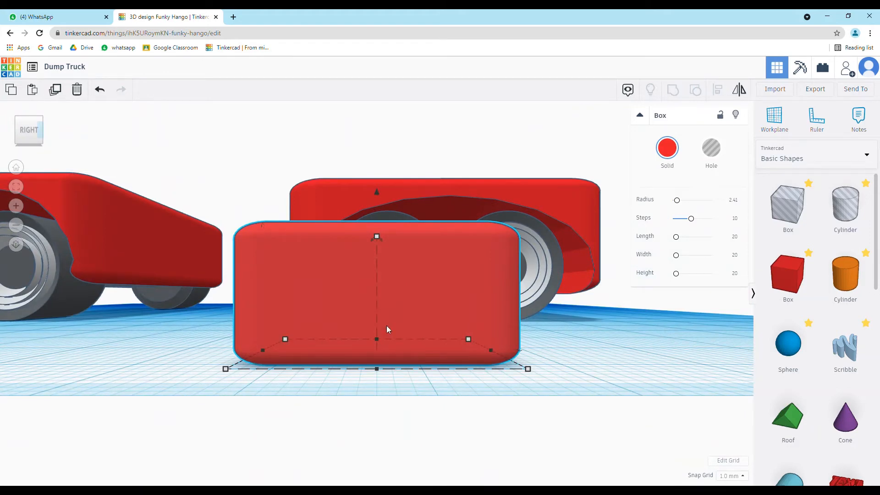
pyautogui.moveTo(377, 238)
pyautogui.click(430, 296)
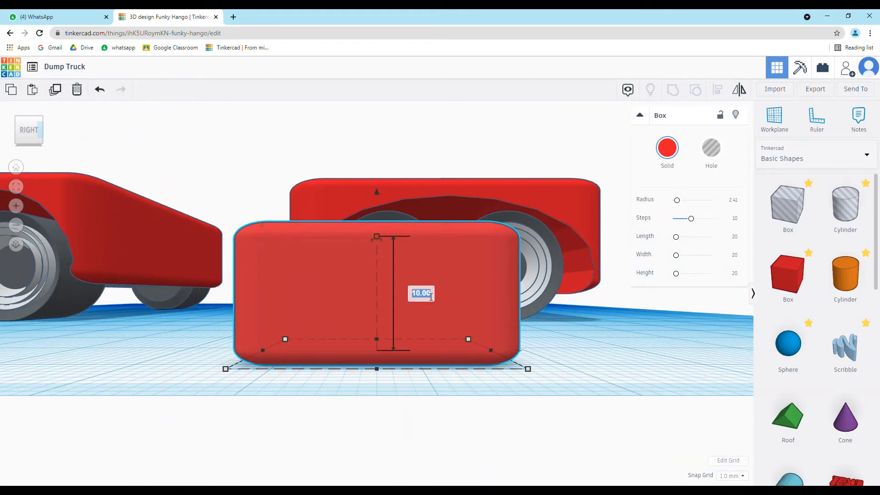
pyautogui.press('Return')
pyautogui.moveTo(425, 407); pyautogui.dragTo(433, 414, button='right')
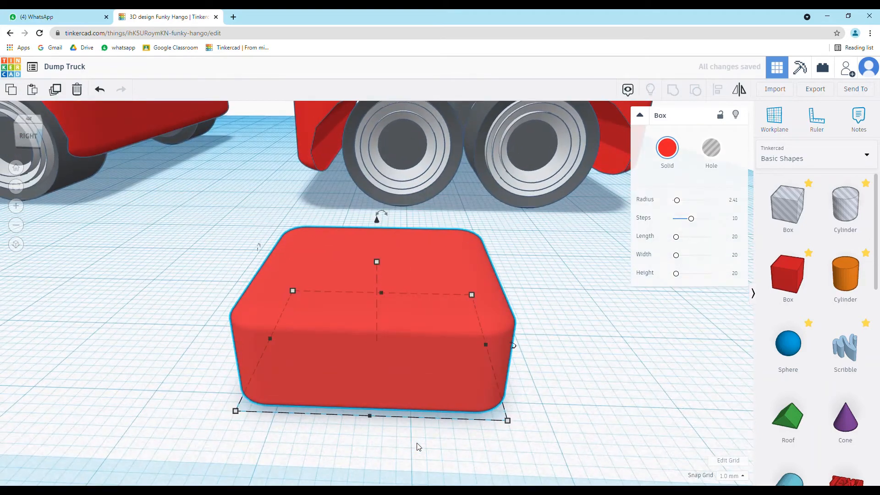
# - Set the new box's length across the truck's width to 75 mm
pyautogui.moveTo(566, 399); pyautogui.dragTo(498, 403, button='right')
pyautogui.click(508, 411)
pyautogui.scroll(-2, 482, 431)
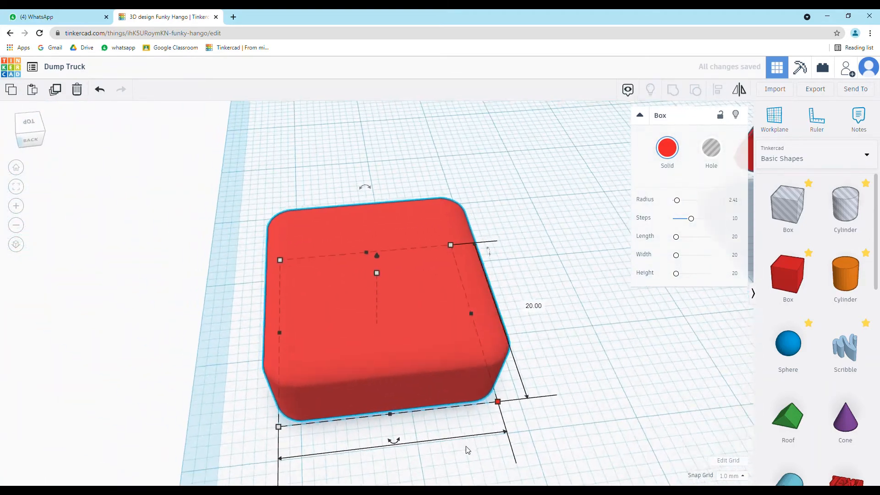
pyautogui.click(401, 479)
pyautogui.write('75')
pyautogui.press('Return')
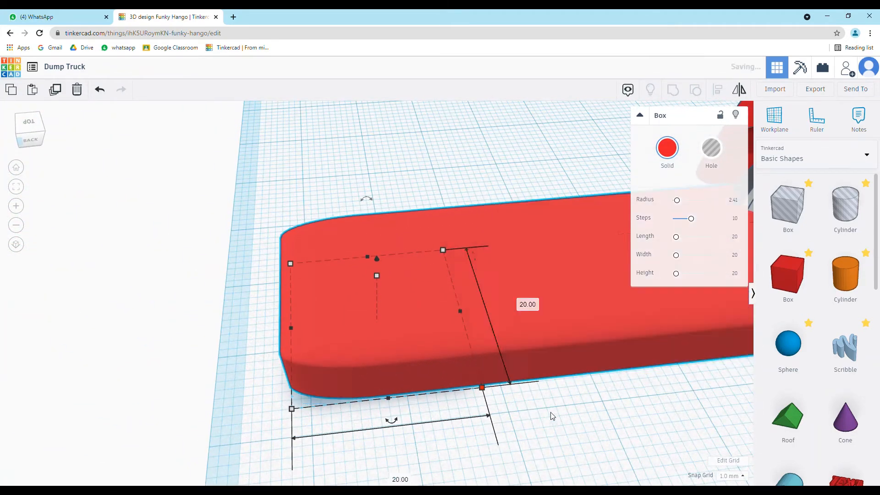
pyautogui.scroll(-5, 648, 325)
pyautogui.scroll(-2, 648, 326)
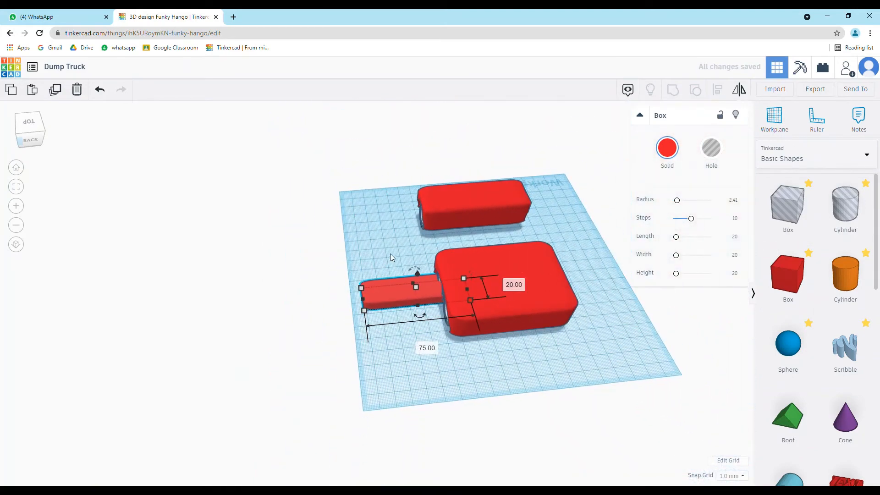
pyautogui.click(122, 294)
pyautogui.click(15, 186)
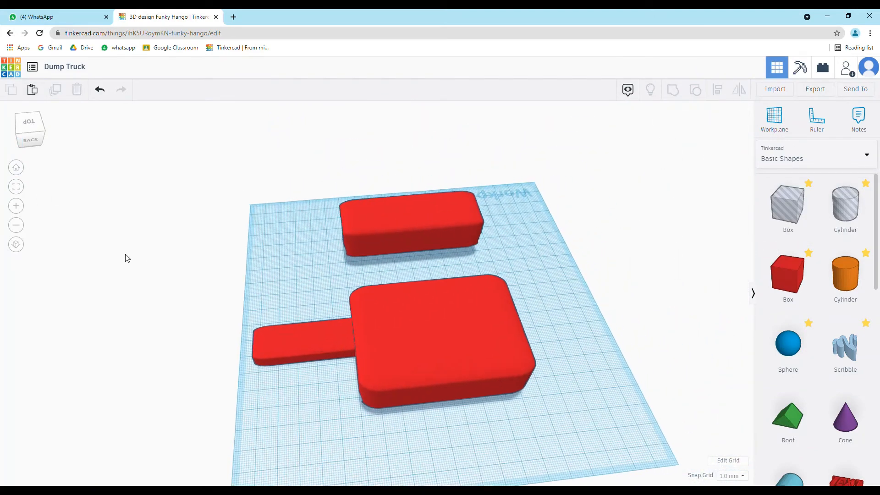
# - Recolor both wheel-arch bodies, over the double wheels and over the single wheel pair, from red to light gray
pyautogui.moveTo(126, 257); pyautogui.dragTo(102, 239, button='right')
pyautogui.click(363, 360)
pyautogui.click(672, 145)
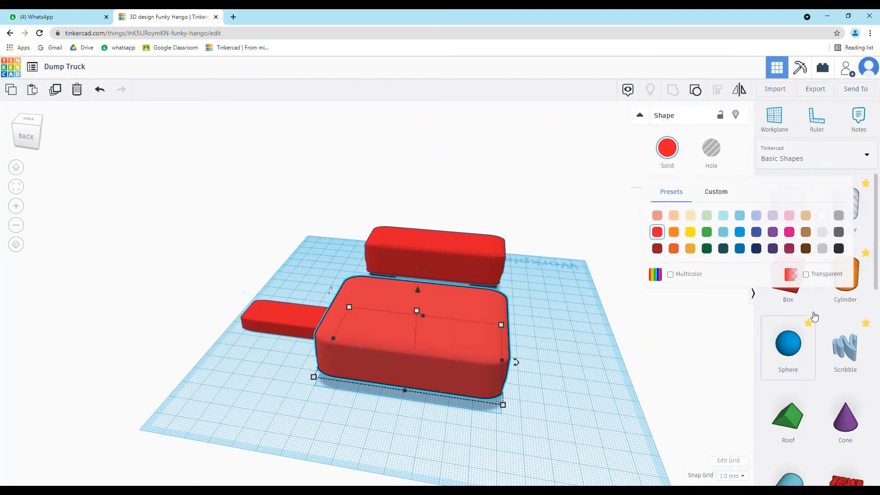
pyautogui.click(843, 216)
pyautogui.moveTo(573, 330); pyautogui.dragTo(582, 239, button='right')
pyautogui.click(548, 281)
pyautogui.click(672, 147)
pyautogui.click(843, 217)
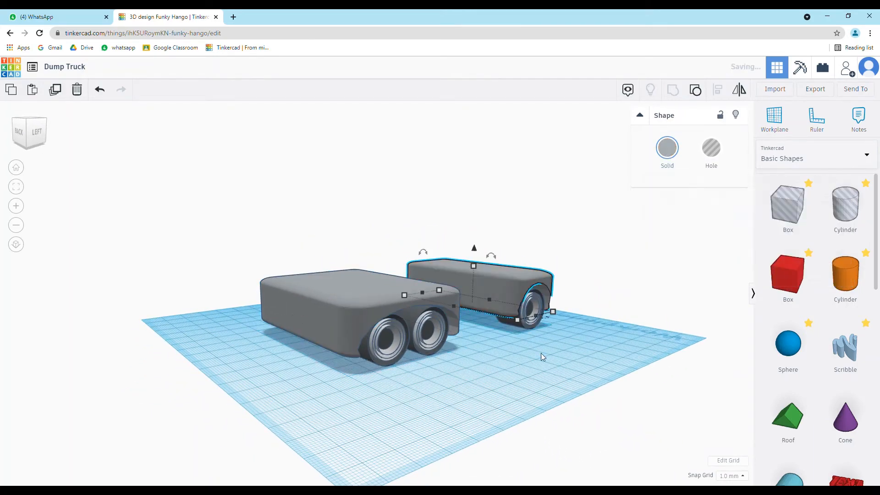
pyautogui.click(552, 357)
# - Color the flat box dark gray and set its size along the truck to 60 mm
pyautogui.moveTo(556, 360); pyautogui.dragTo(356, 342, button='right')
pyautogui.click(326, 316)
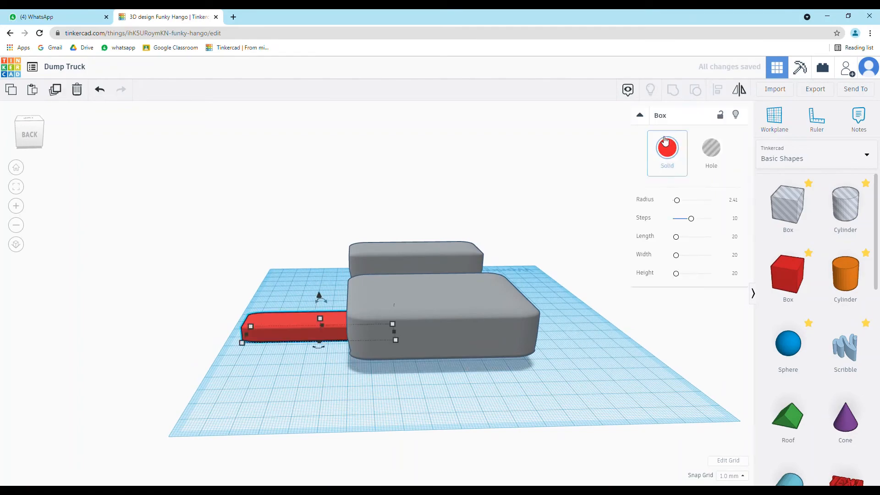
pyautogui.click(668, 147)
pyautogui.click(839, 231)
pyautogui.moveTo(485, 343); pyautogui.dragTo(674, 394, button='right')
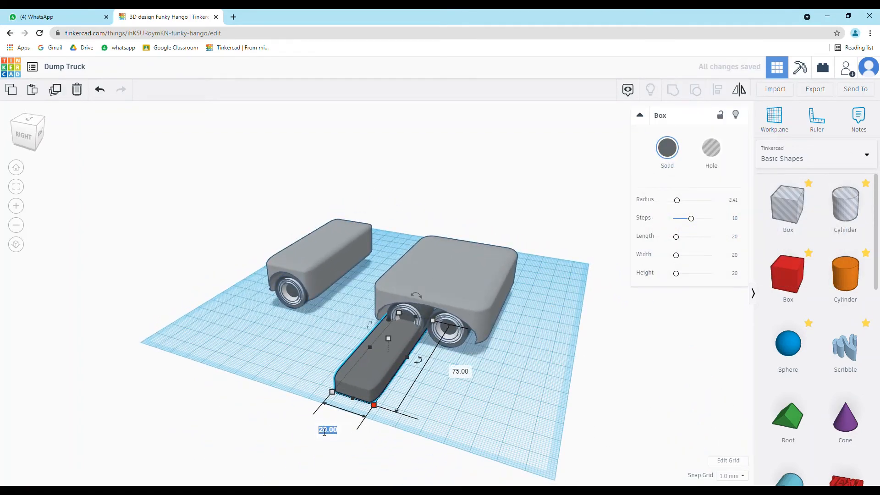
pyautogui.press('Return')
# - Nudge the dark gray slab along the truck until it lines up with the double-wheel body
pyautogui.moveTo(389, 444); pyautogui.dragTo(414, 462, button='right')
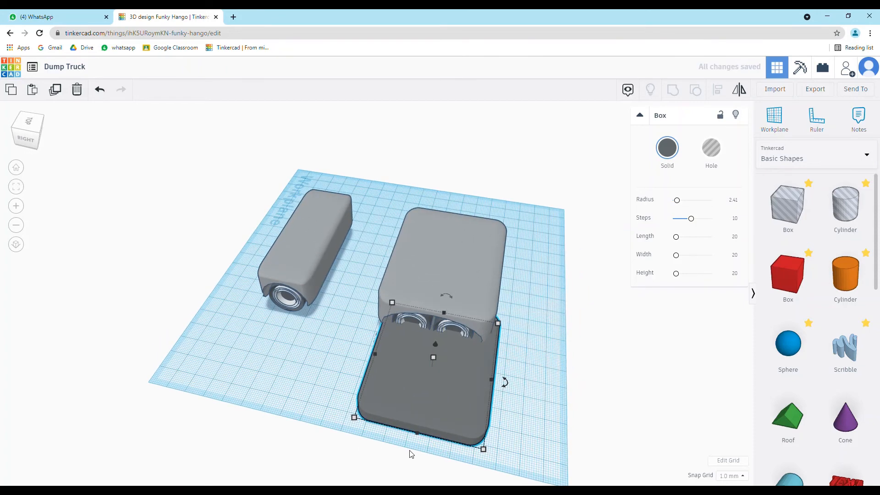
pyautogui.press('Left')
pyautogui.press('Left')
pyautogui.press('Left')
pyautogui.press('Left')
pyautogui.press('Left')
pyautogui.press('Left')
pyautogui.press('Right')
pyautogui.press('Right')
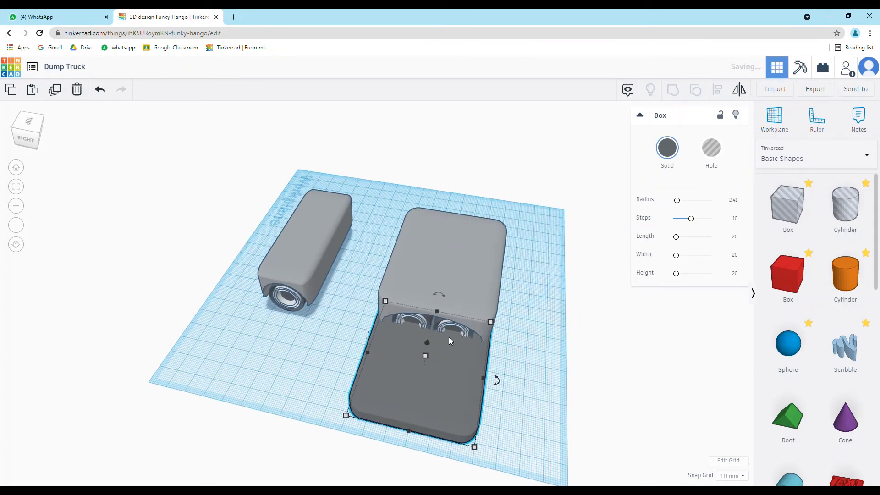
# - Raise the dark gray slab to 24 mm above the workplane so it rests on the double-wheel body
pyautogui.moveTo(429, 344); pyautogui.dragTo(465, 286)
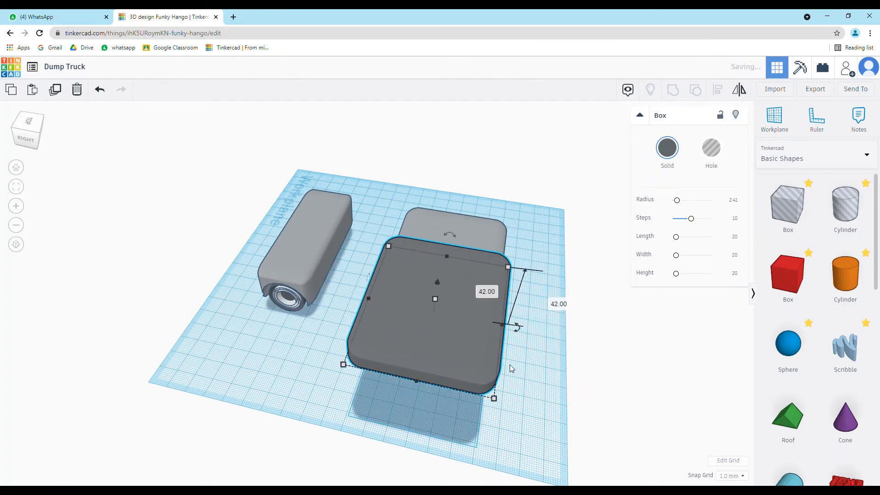
pyautogui.moveTo(510, 364); pyautogui.dragTo(464, 227, button='right')
pyautogui.moveTo(443, 208); pyautogui.dragTo(442, 248)
# - Nudge the raised slab across the truck's width until it is centered over the double-wheel body
pyautogui.moveTo(575, 350); pyautogui.dragTo(315, 394, button='right')
pyautogui.press('Right')
pyautogui.press('Right')
pyautogui.press('Right')
pyautogui.press('Right')
pyautogui.press('Right')
pyautogui.press('Right')
pyautogui.press('Right')
pyautogui.press('Right')
pyautogui.press('Right')
pyautogui.press('Right')
pyautogui.press('Right')
pyautogui.press('Right')
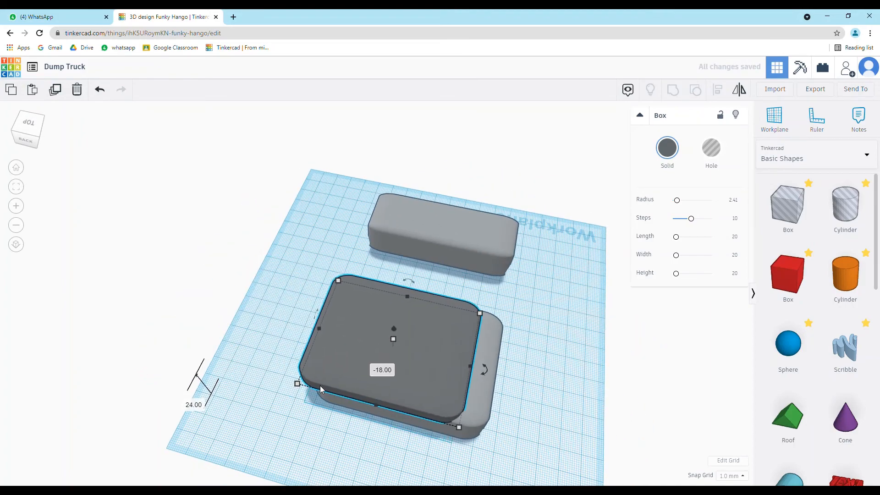
# - Set the raised slab's length across the truck to 70 mm and reselect the slab
pyautogui.click(318, 389)
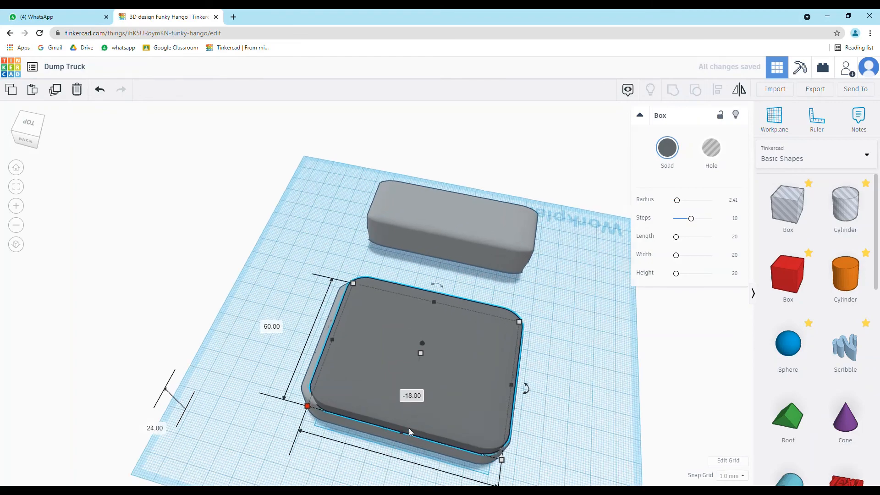
pyautogui.scroll(-3, 271, 351)
pyautogui.click(378, 413)
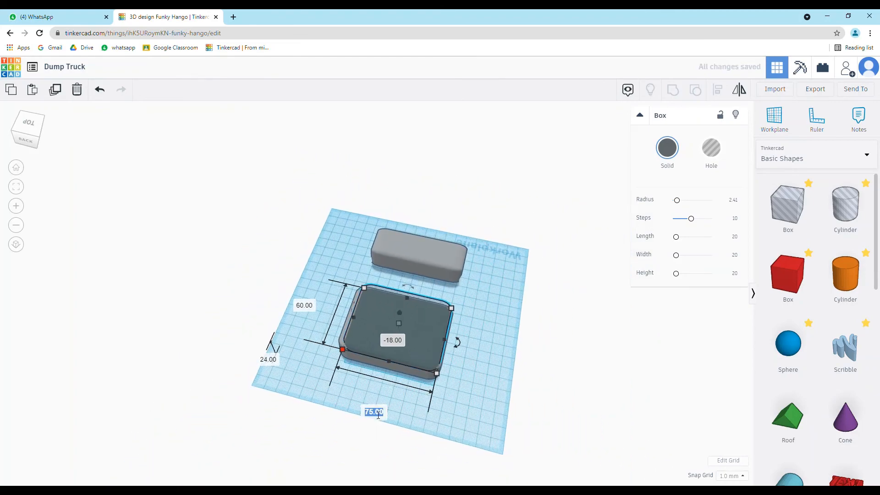
pyautogui.write('70')
pyautogui.press('Return')
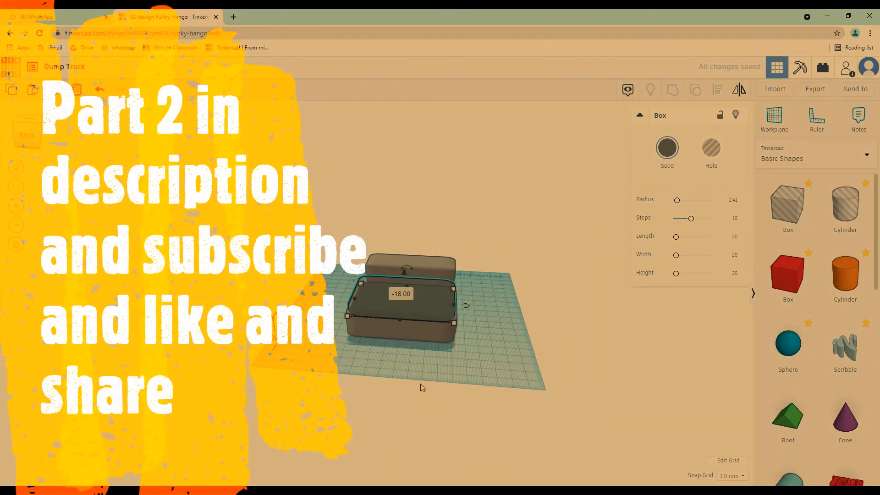
pyautogui.click(568, 361)
pyautogui.click(431, 317)
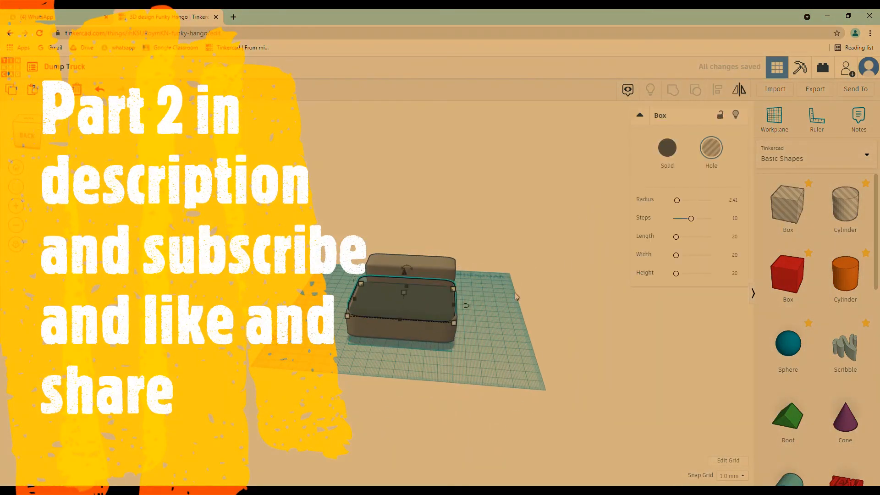